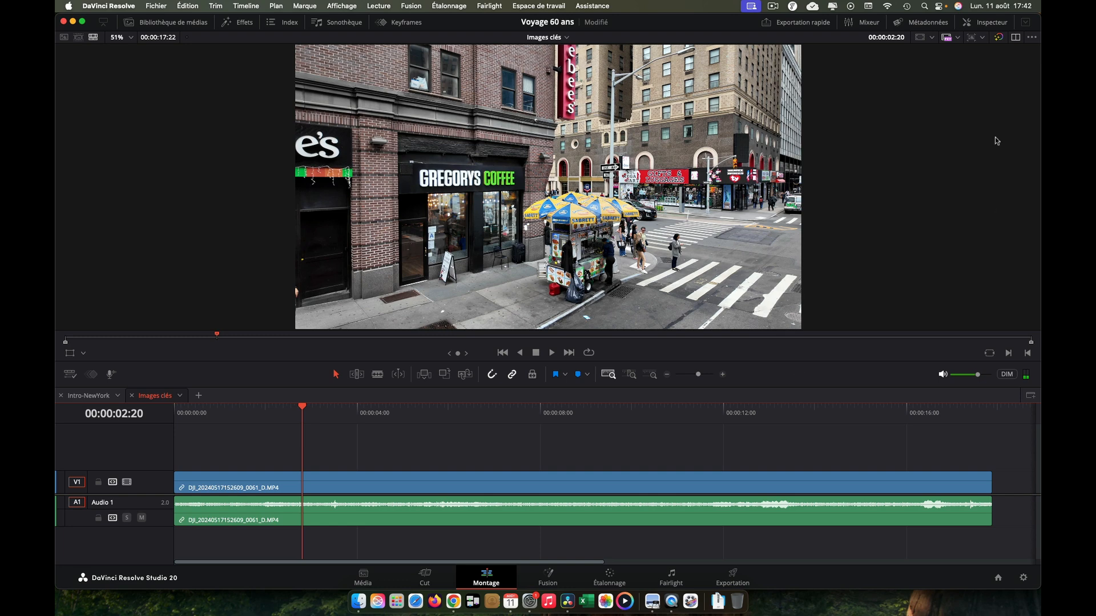
Show the inspector settings for the street clip in the Images clés timeline.
{"action": "left_click", "coordinate": [985, 25]}
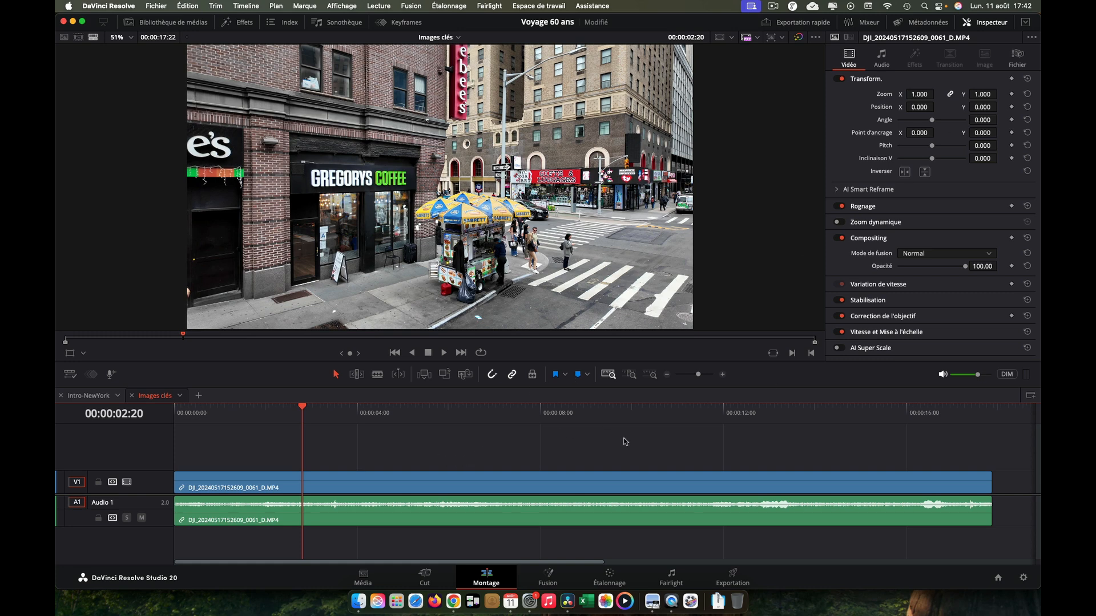
Try animating the clip's position from a keyframe at 00:00:02:20 to X 738 at 00:00:09:14, and reset its transform.
{"action": "left_click", "coordinate": [1011, 106]}
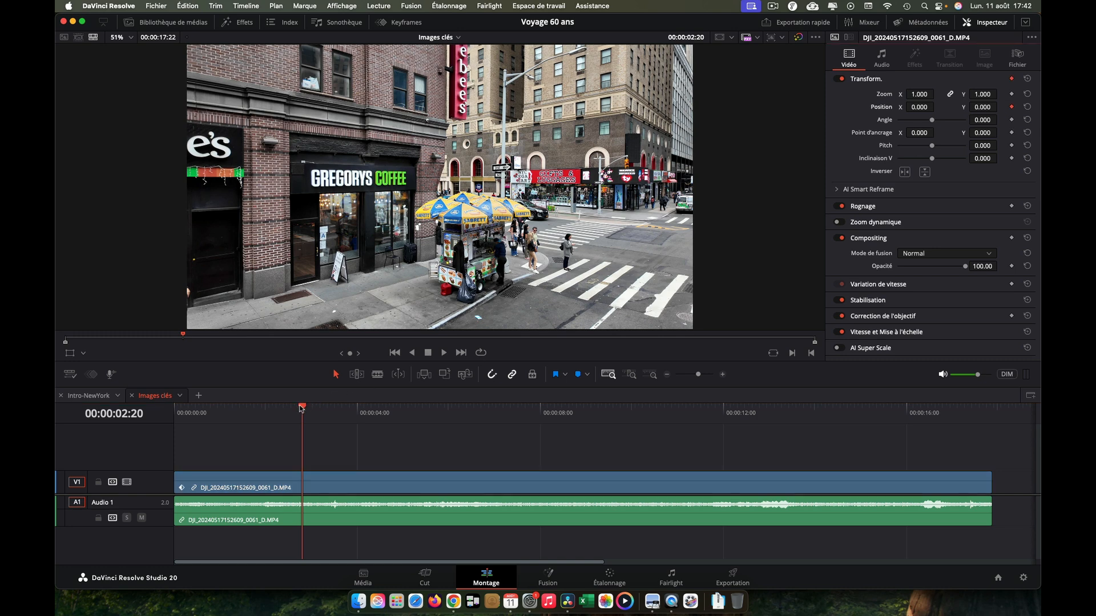
{"action": "left_click_drag", "start_coordinate": [301, 408], "coordinate": [611, 430]}
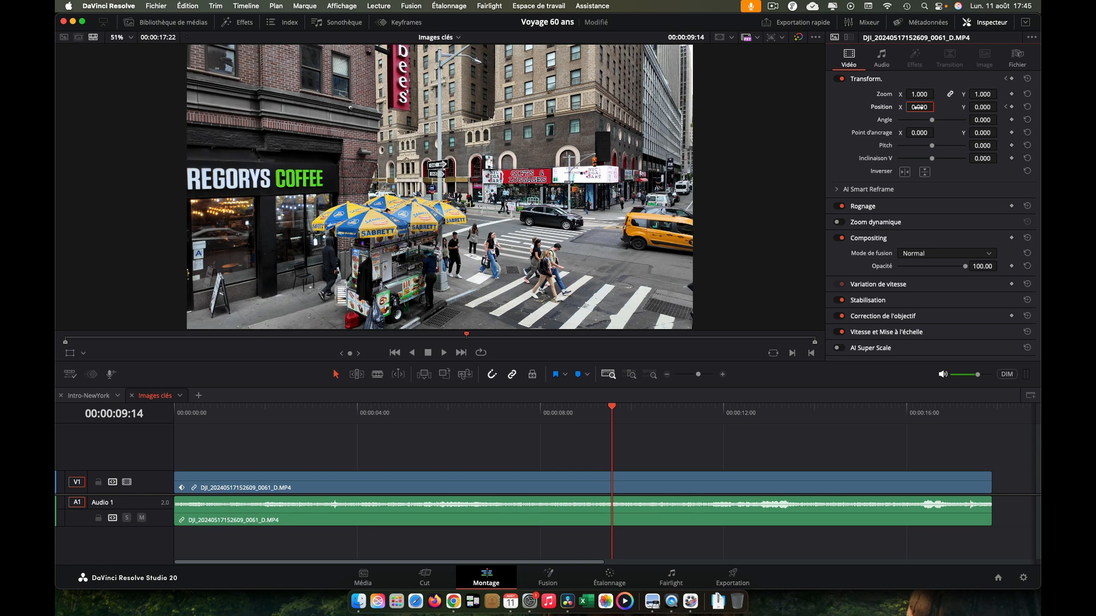
{"action": "left_click_drag", "start_coordinate": [917, 107], "coordinate": [980, 120]}
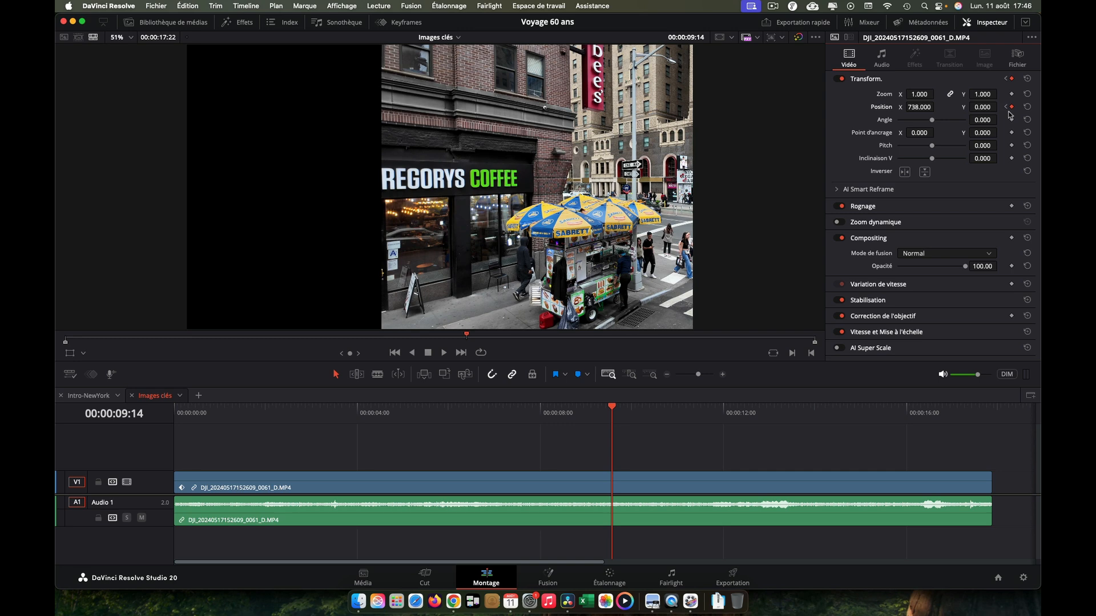
{"action": "left_click", "coordinate": [1027, 79]}
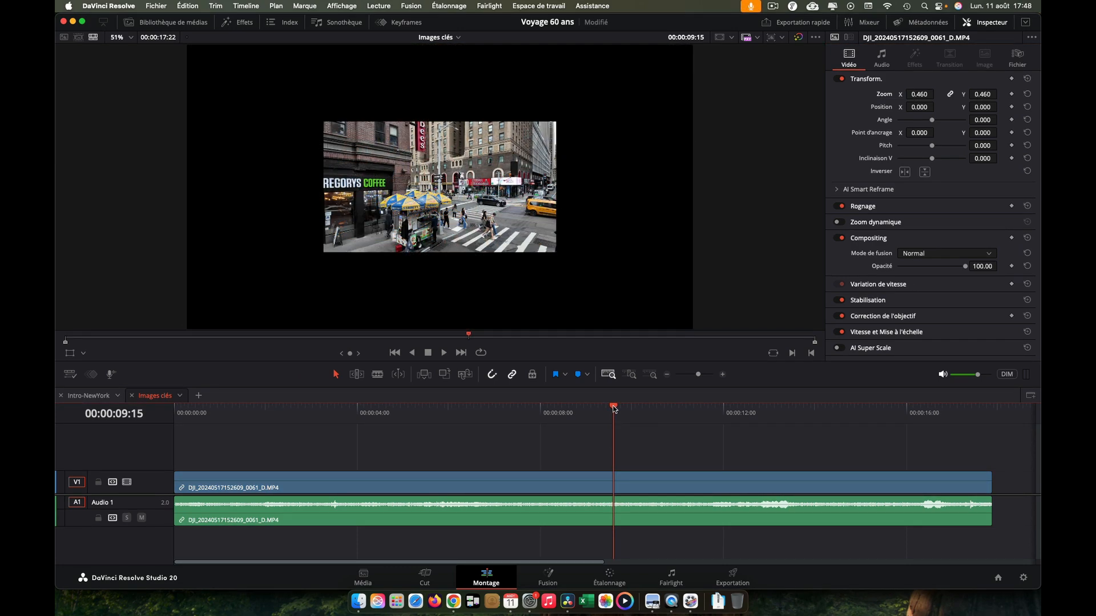
At the timeline start, set the clip's Position X to -1412 and add a position keyframe.
{"action": "left_click_drag", "start_coordinate": [614, 408], "coordinate": [175, 405]}
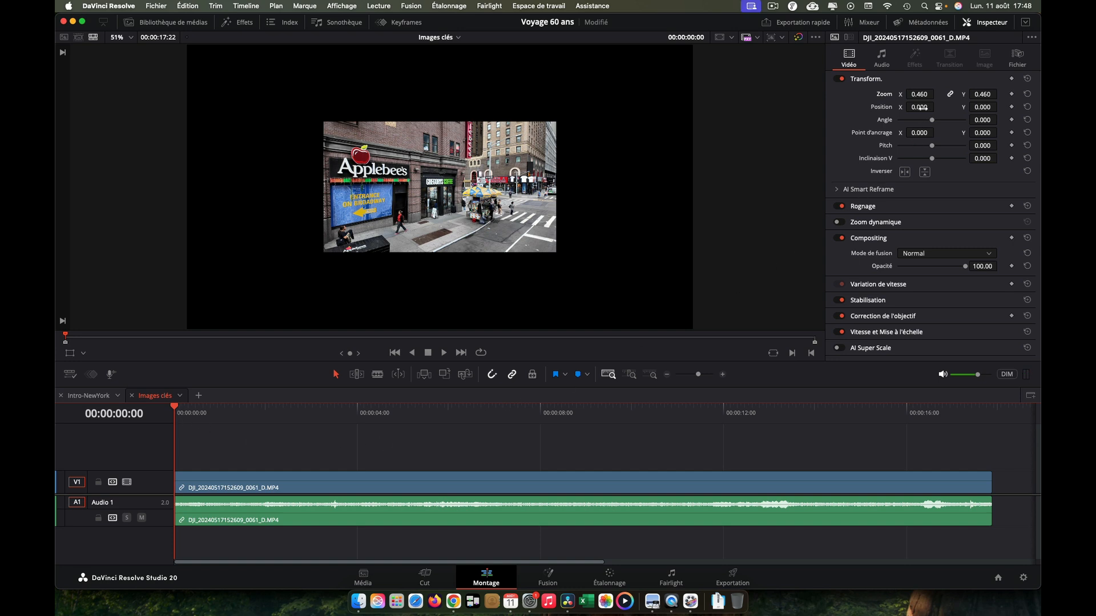
{"action": "left_click_drag", "start_coordinate": [922, 108], "coordinate": [589, 108]}
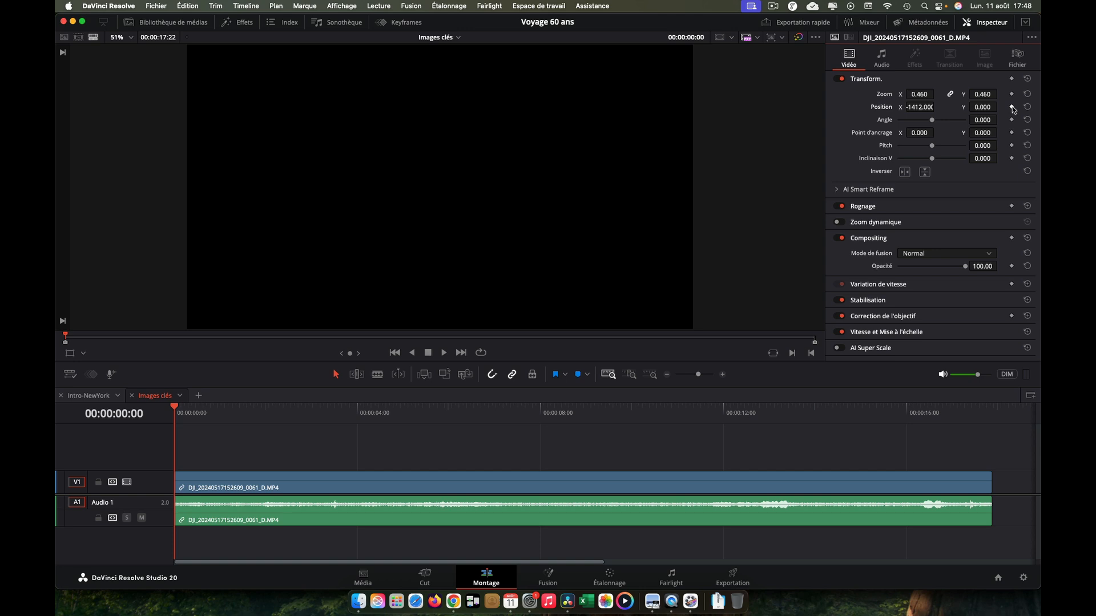
{"action": "left_click", "coordinate": [1011, 107]}
At 00:00:04:14, set the clip's Position X to -29 to create a second keyframe, and save the project.
{"action": "left_click_drag", "start_coordinate": [174, 408], "coordinate": [382, 425]}
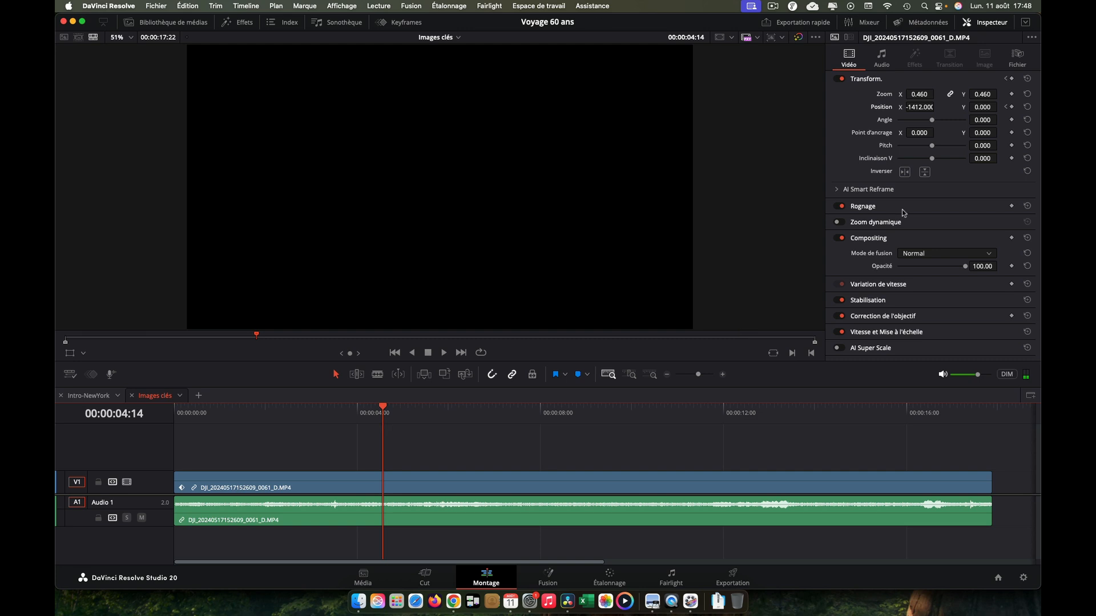
{"action": "left_click_drag", "start_coordinate": [913, 107], "coordinate": [937, 106]}
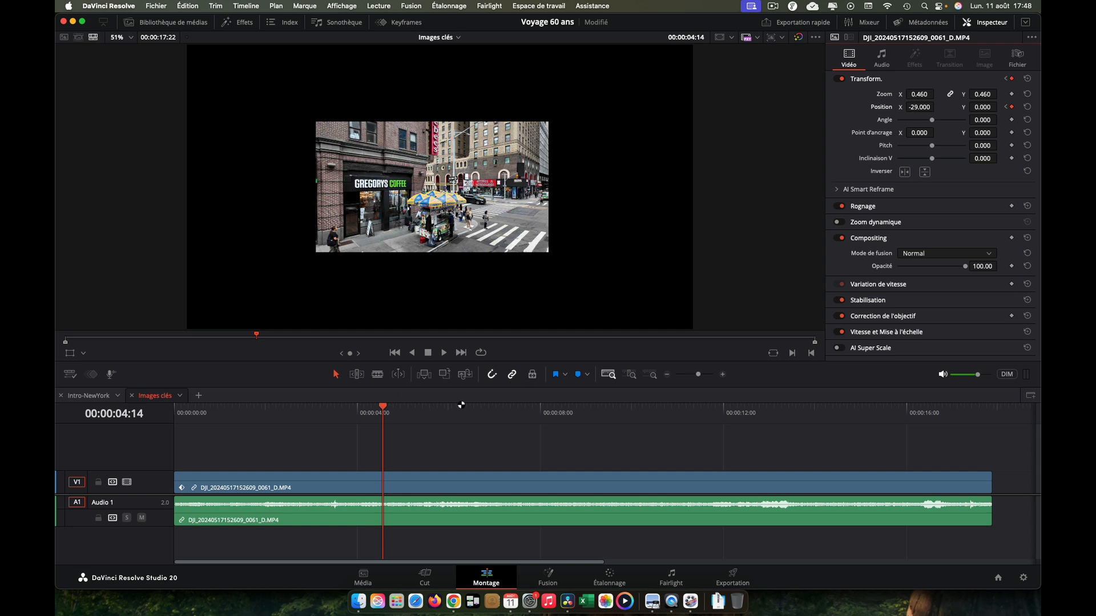
{"action": "key", "text": "super+s"}
Play the clip's slide-in animation from the timeline start and park the playhead just past the second keyframe.
{"action": "left_click_drag", "start_coordinate": [383, 410], "coordinate": [175, 394]}
{"action": "key", "text": "space"}
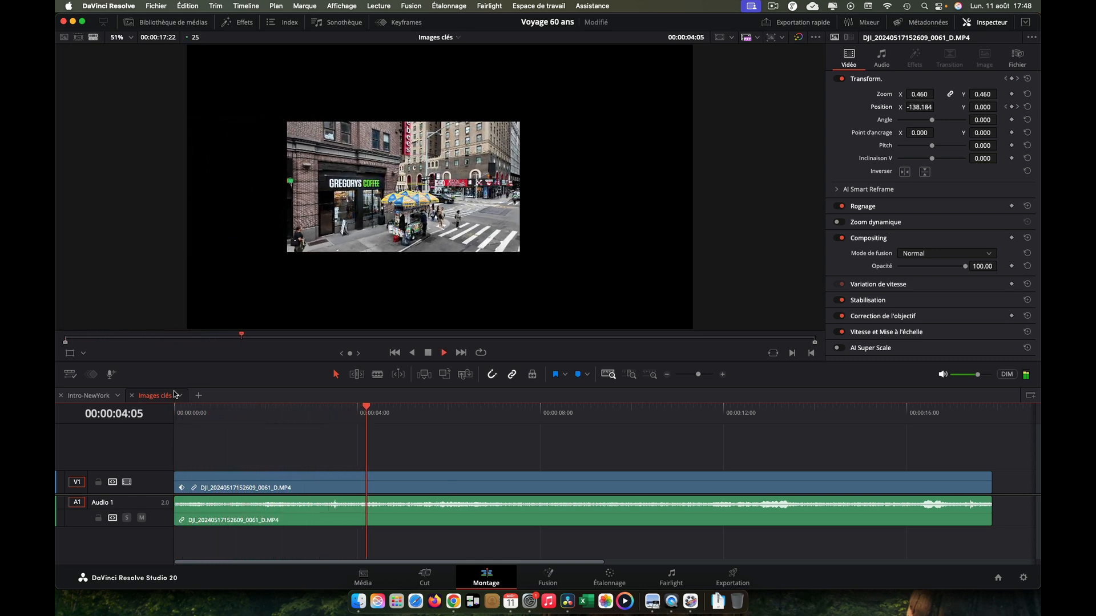
{"action": "key", "text": "space"}
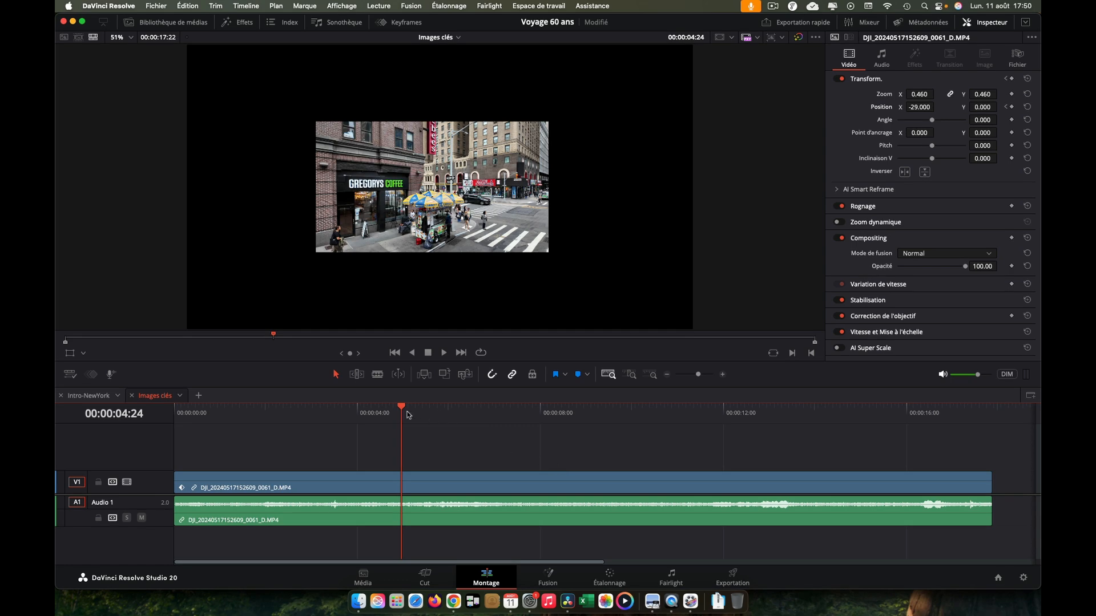
{"action": "mouse_move", "coordinate": [403, 410]}
{"action": "left_mouse_down"}
{"action": "mouse_move", "coordinate": [433, 409]}
{"action": "mouse_move", "coordinate": [332, 409]}
{"action": "mouse_move", "coordinate": [388, 420]}
{"action": "left_mouse_up"}
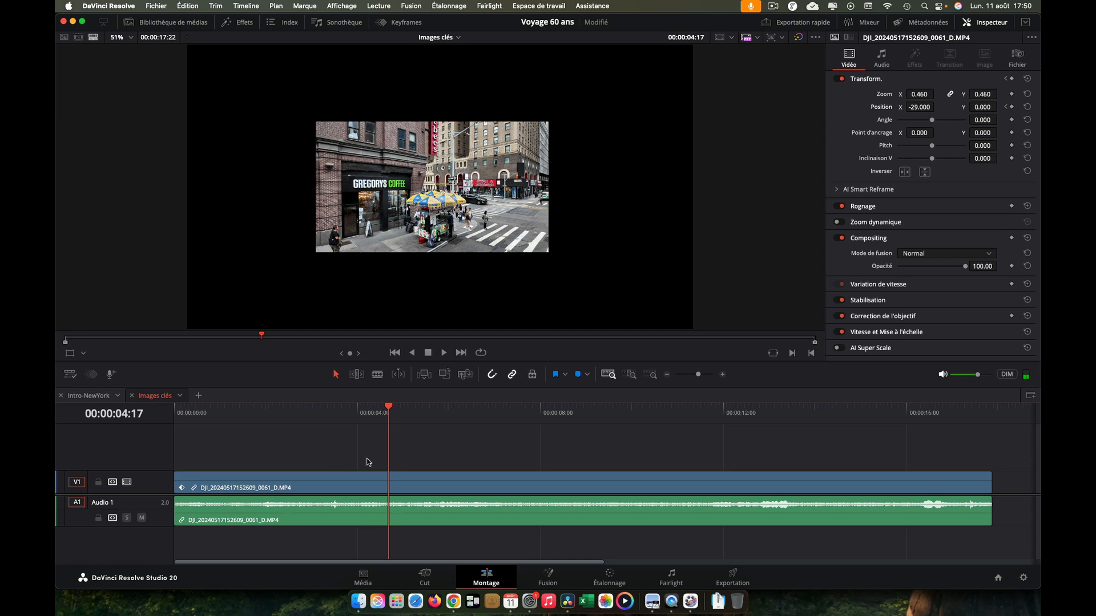
In the keyframe editor, move the second Position X keyframe to about 00:00:05:20 and save the project.
{"action": "left_click", "coordinate": [387, 24]}
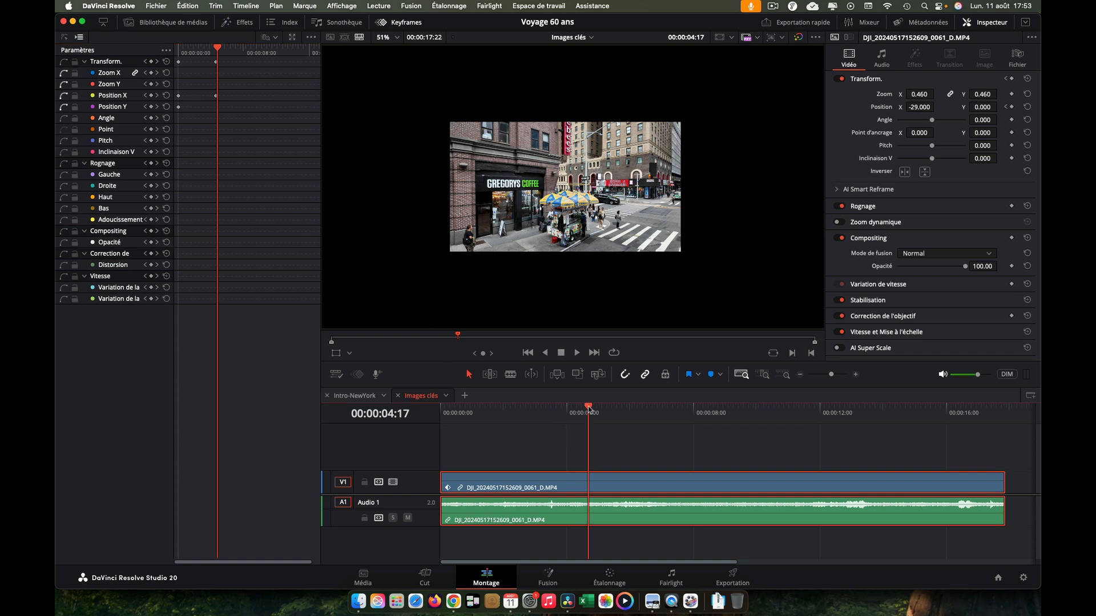
{"action": "left_click_drag", "start_coordinate": [589, 410], "coordinate": [624, 410]}
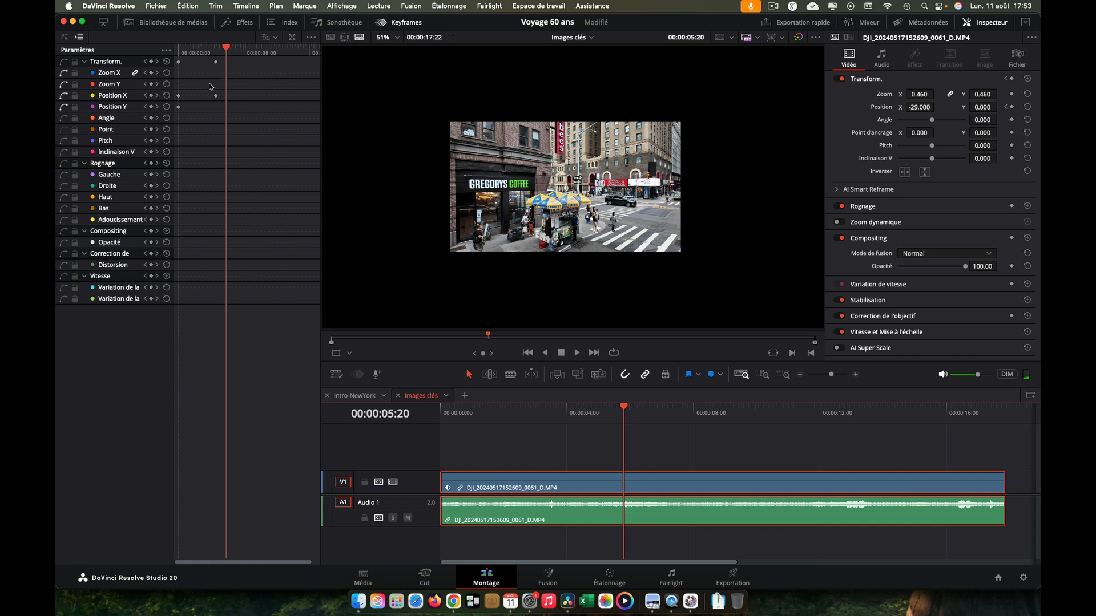
{"action": "left_click", "coordinate": [216, 95]}
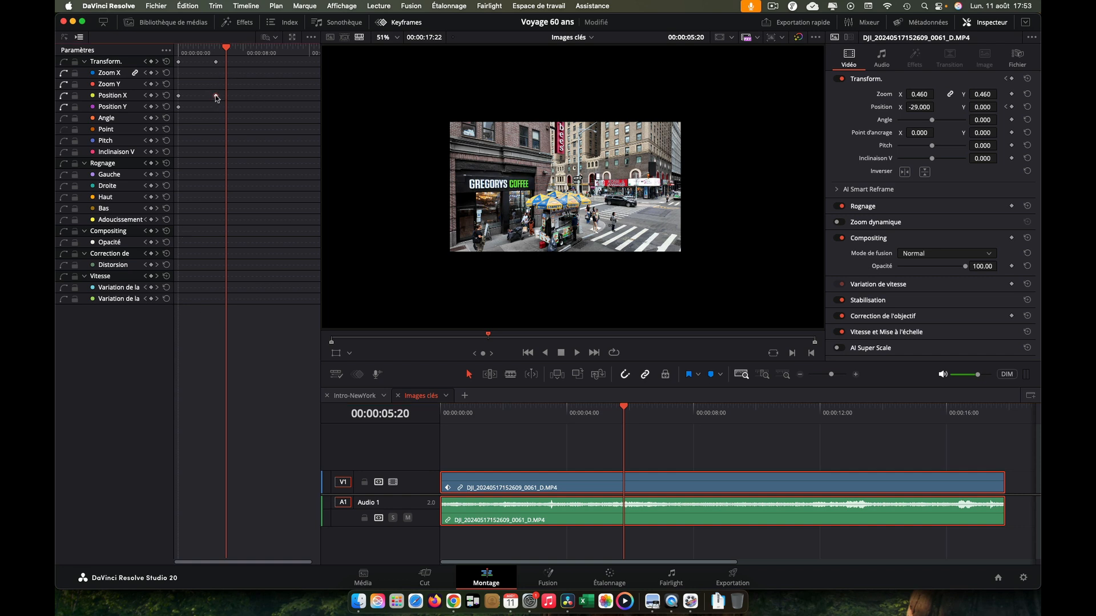
{"action": "left_click_drag", "start_coordinate": [215, 95], "coordinate": [223, 98]}
{"action": "key", "text": "super+s"}
Play the retimed slide-in from the timeline start to check its slower pace.
{"action": "left_click", "coordinate": [527, 353]}
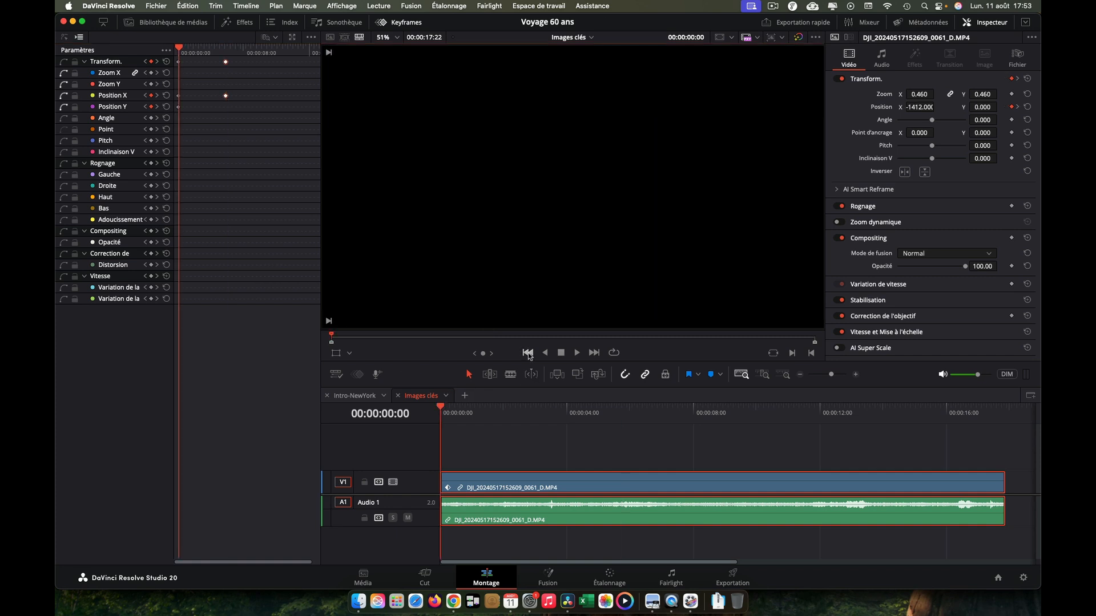
{"action": "left_click", "coordinate": [577, 353]}
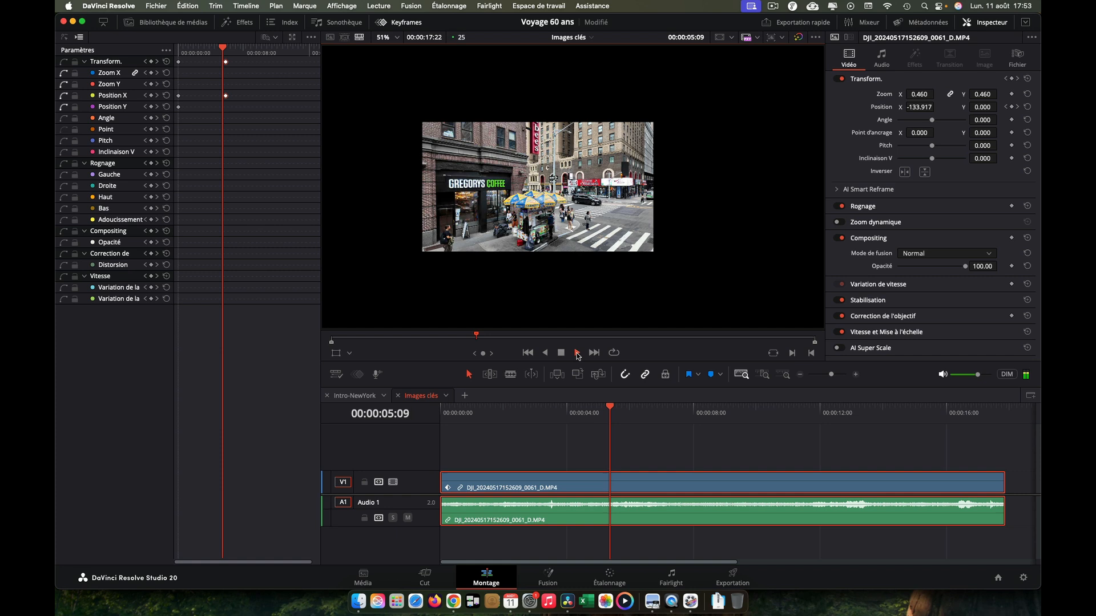
{"action": "left_click", "coordinate": [561, 353]}
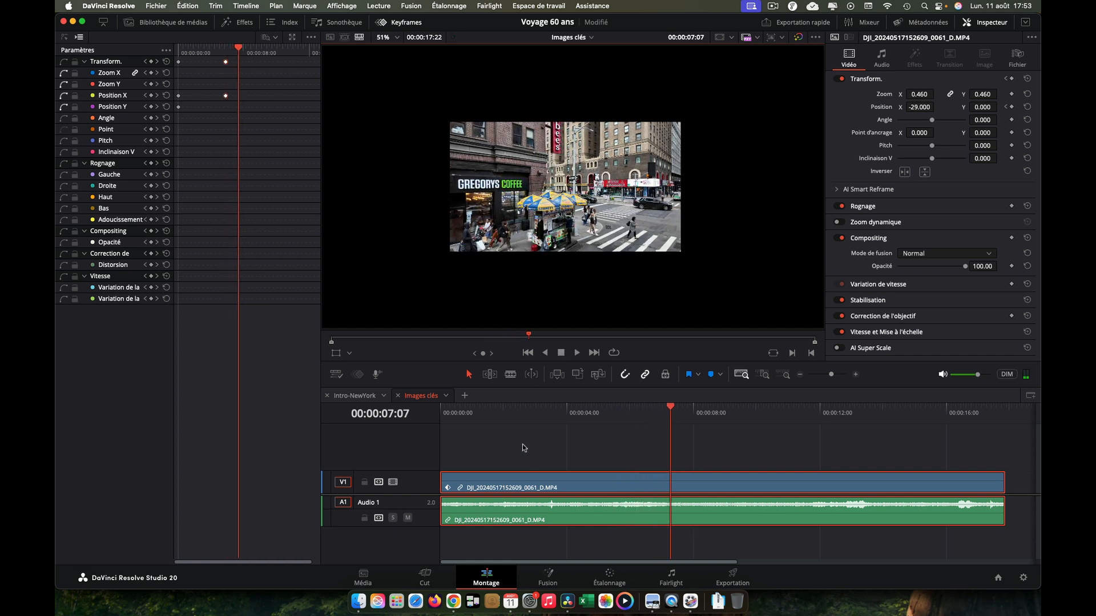
In the curve view, apply the Amorti arrivée easing to the second Position X keyframe and lengthen its handle toward the first keyframe.
{"action": "left_click", "coordinate": [65, 37]}
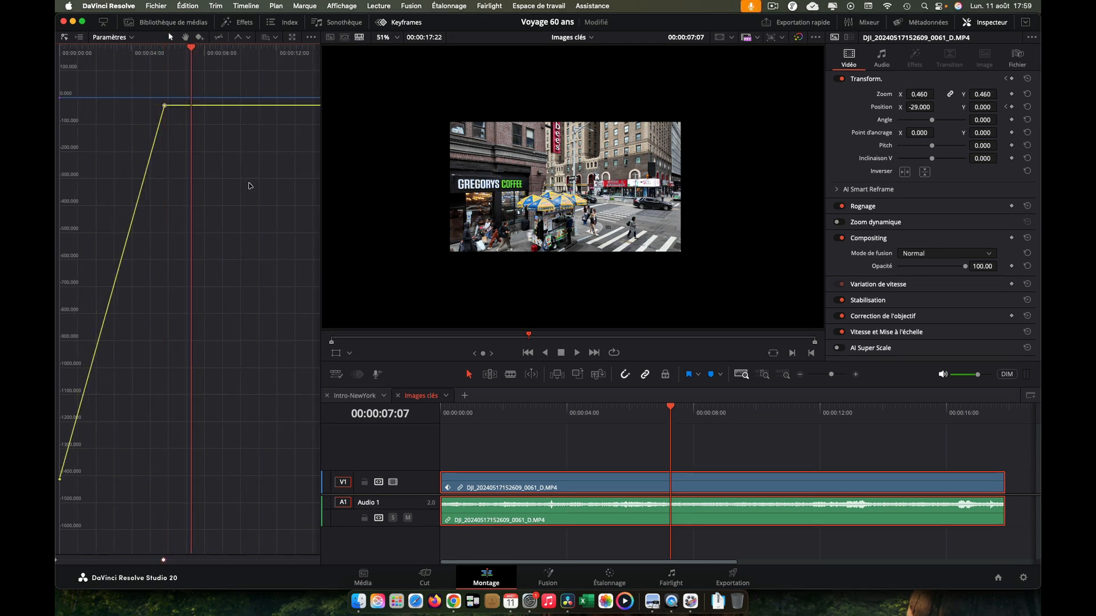
{"action": "left_click_drag", "start_coordinate": [147, 90], "coordinate": [183, 126]}
{"action": "left_click", "coordinate": [249, 38]}
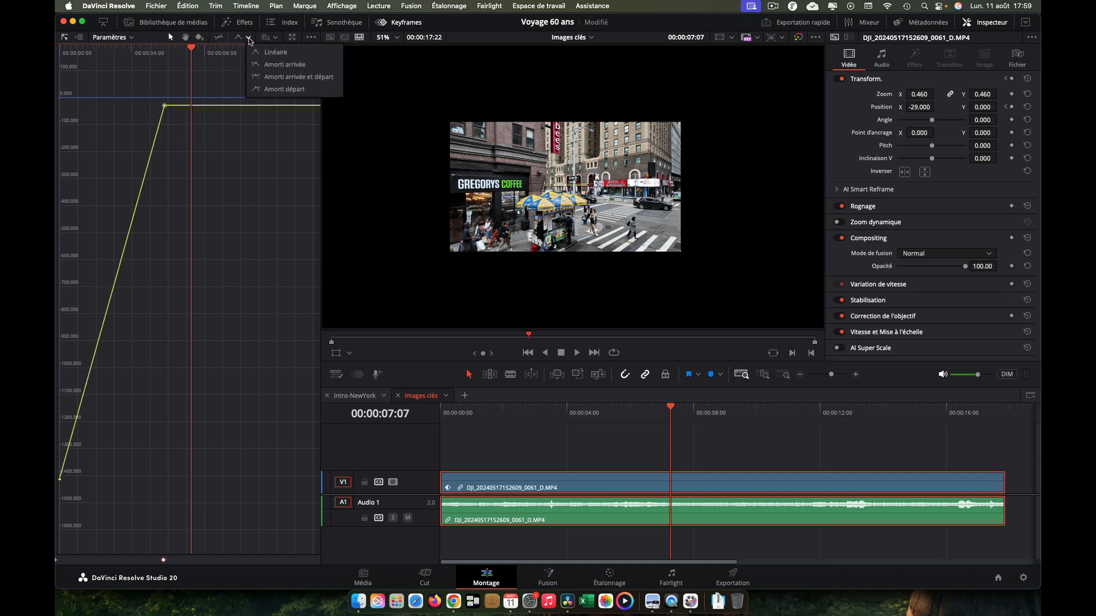
{"action": "left_click", "coordinate": [262, 64]}
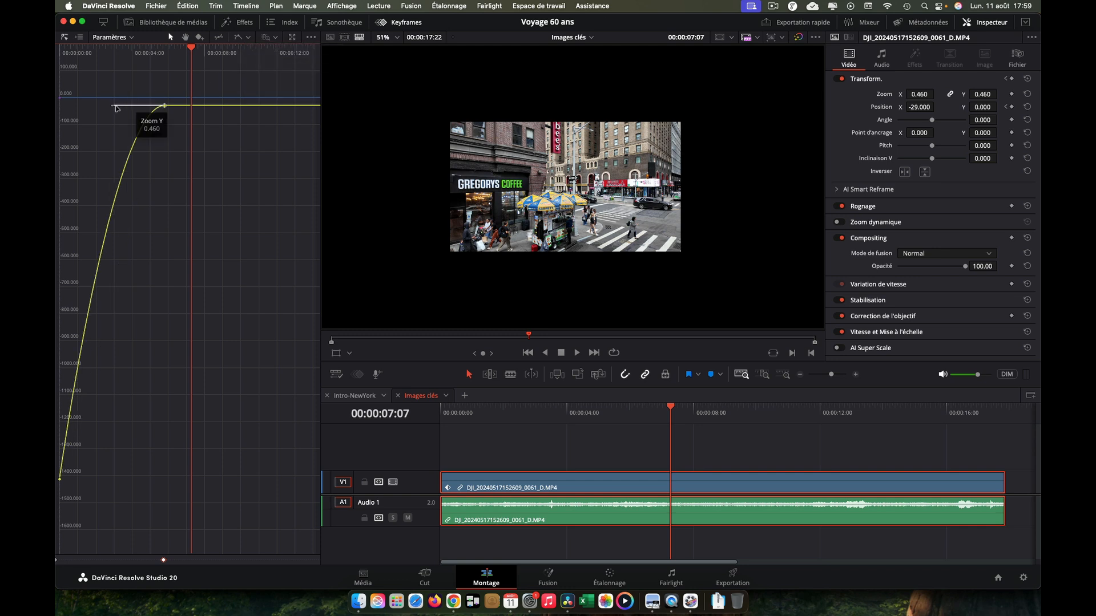
{"action": "left_click_drag", "start_coordinate": [113, 107], "coordinate": [77, 108]}
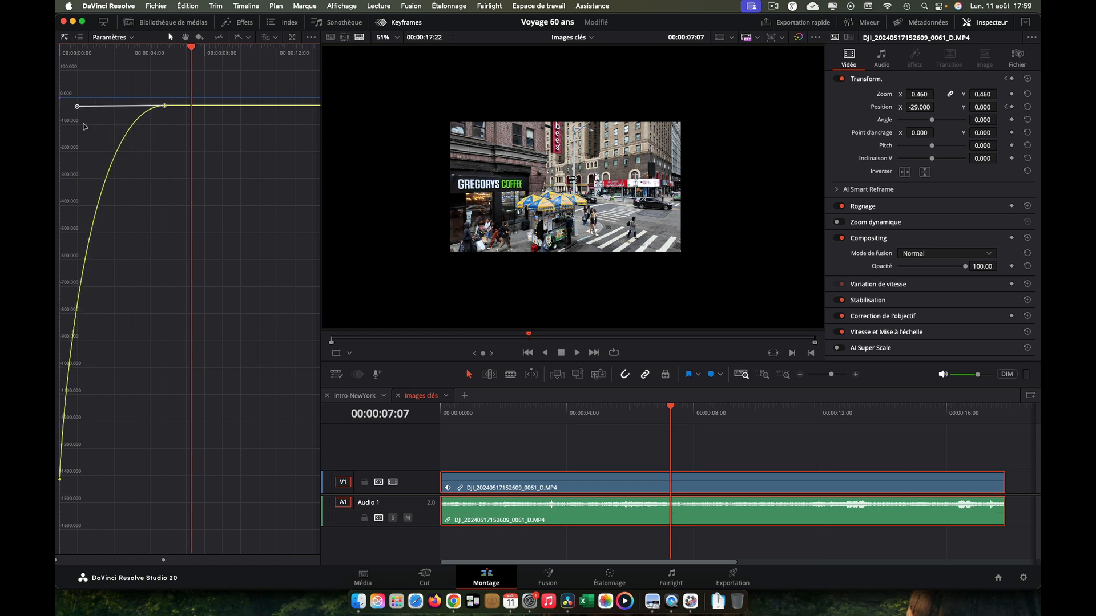
Play the eased slide-in from the timeline start to check how it slows on arrival.
{"action": "left_click", "coordinate": [528, 353]}
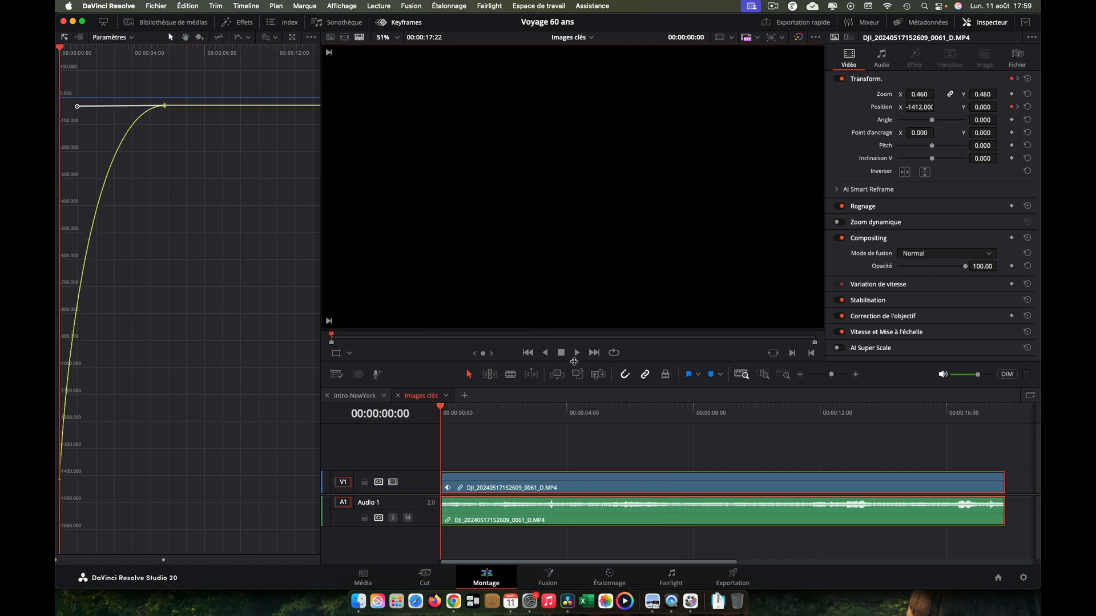
{"action": "left_click", "coordinate": [577, 353]}
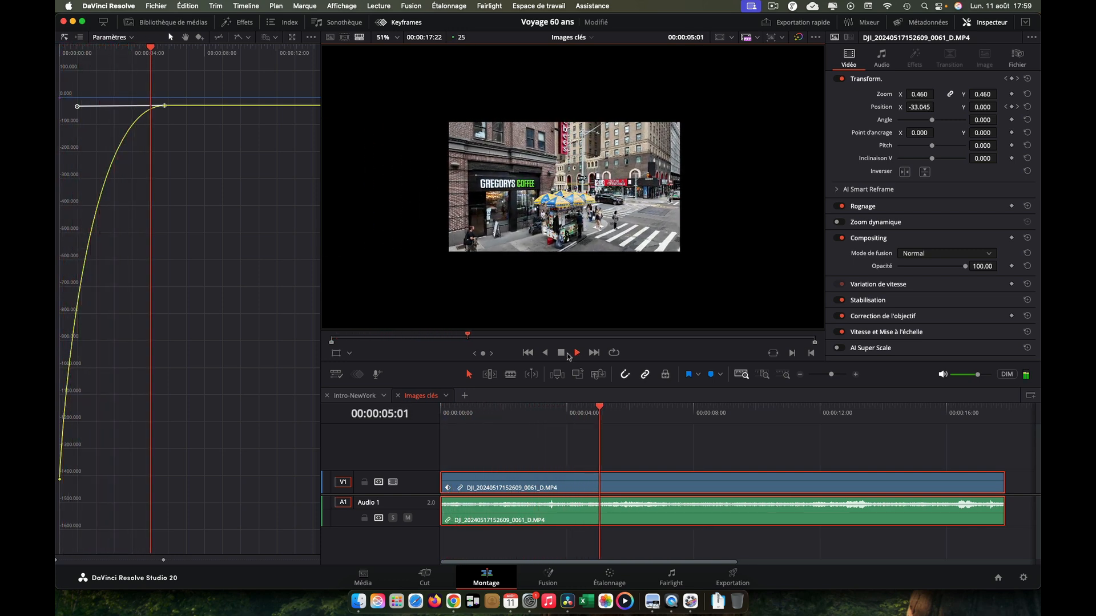
{"action": "left_click", "coordinate": [560, 353]}
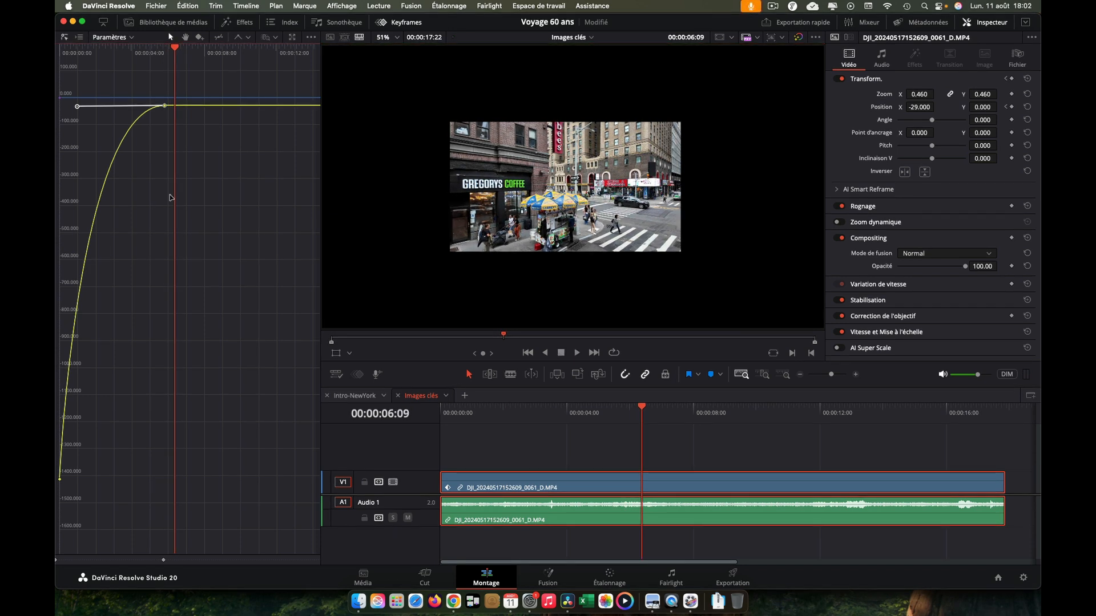
Add a third keyframe on the Position X curve at 00:00:09:06.
{"action": "left_click_drag", "start_coordinate": [177, 49], "coordinate": [226, 49]}
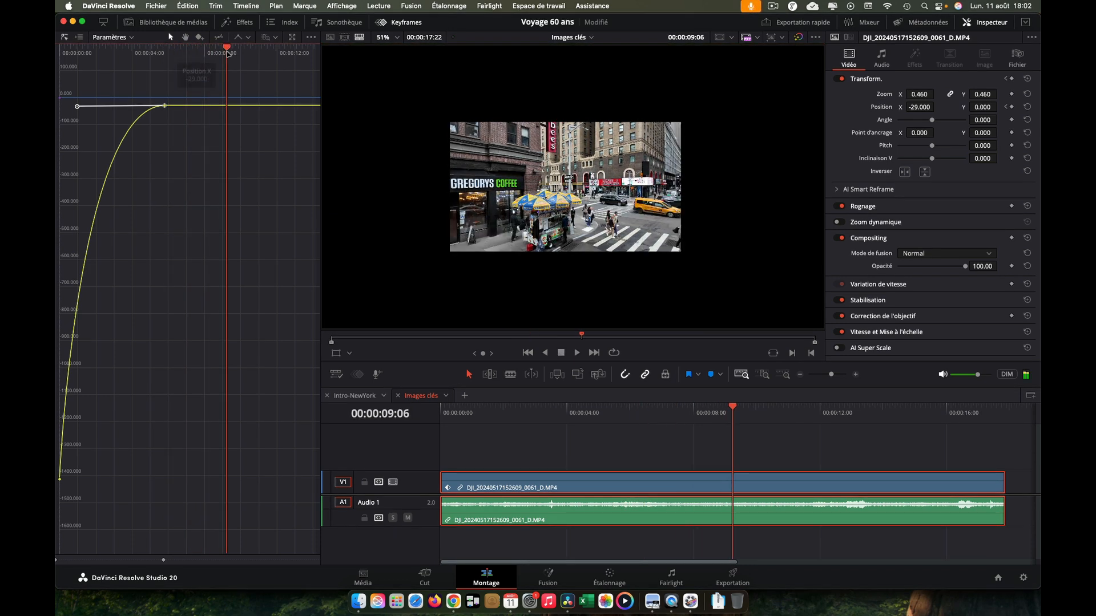
{"action": "left_click", "coordinate": [199, 38]}
{"action": "left_click", "coordinate": [227, 107]}
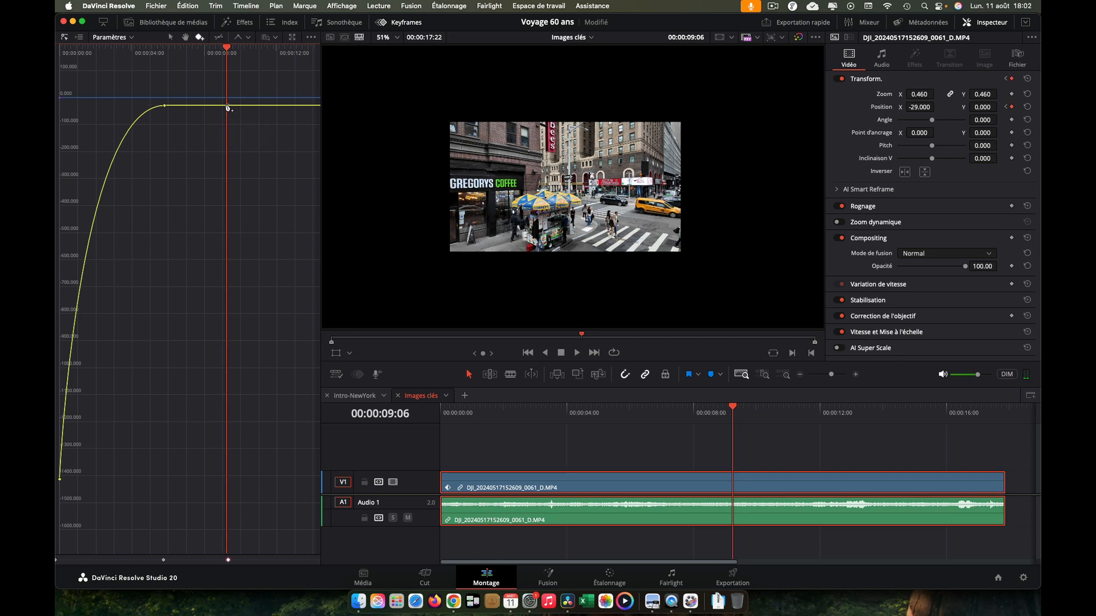
Add a fourth Position X keyframe at 00:00:12:07, save the project, and set that keyframe's value to 1441.
{"action": "left_click_drag", "start_coordinate": [229, 50], "coordinate": [281, 51]}
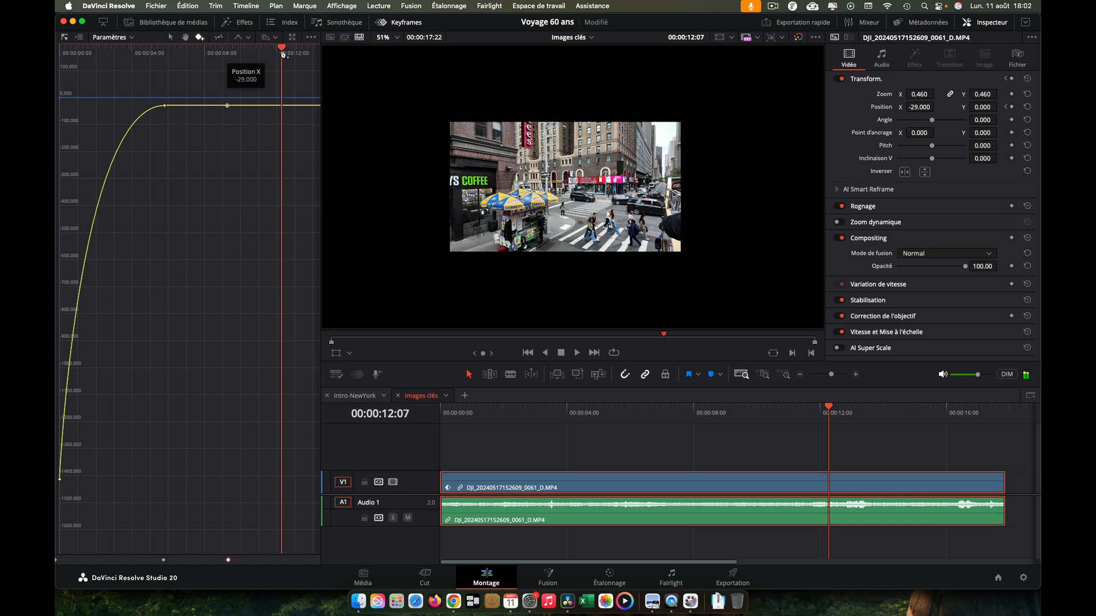
{"action": "left_click", "coordinate": [282, 106]}
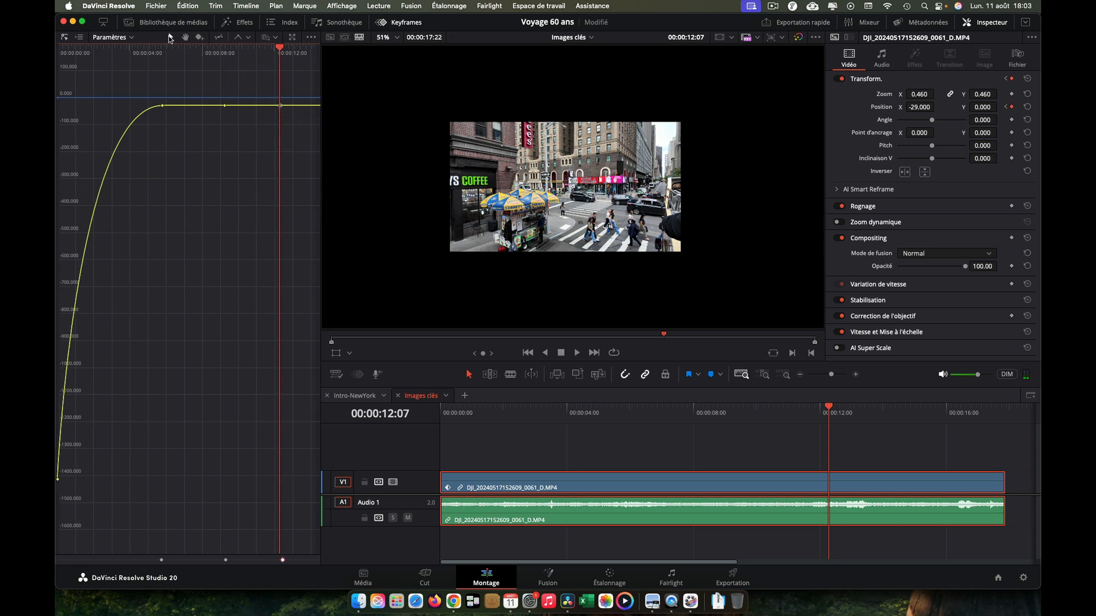
{"action": "key", "text": "super+s"}
{"action": "left_click_drag", "start_coordinate": [919, 106], "coordinate": [937, 107]}
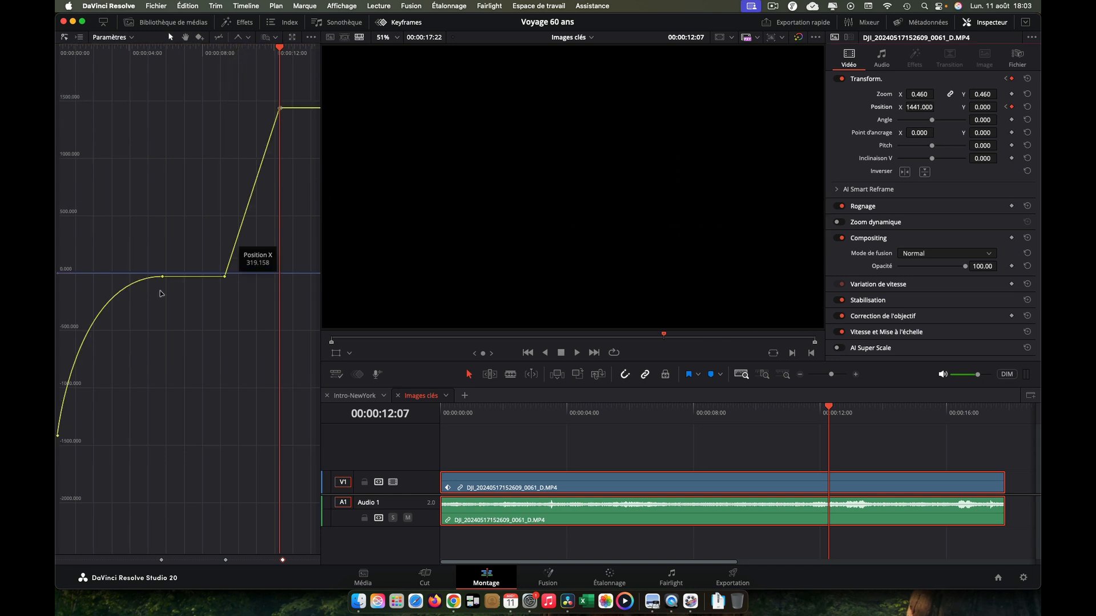
Apply the Amorti arrivée et départ easing to the keyframe at 00:00:09:06 and level its handles to flatten the hold before it.
{"action": "left_click_drag", "start_coordinate": [210, 253], "coordinate": [240, 303]}
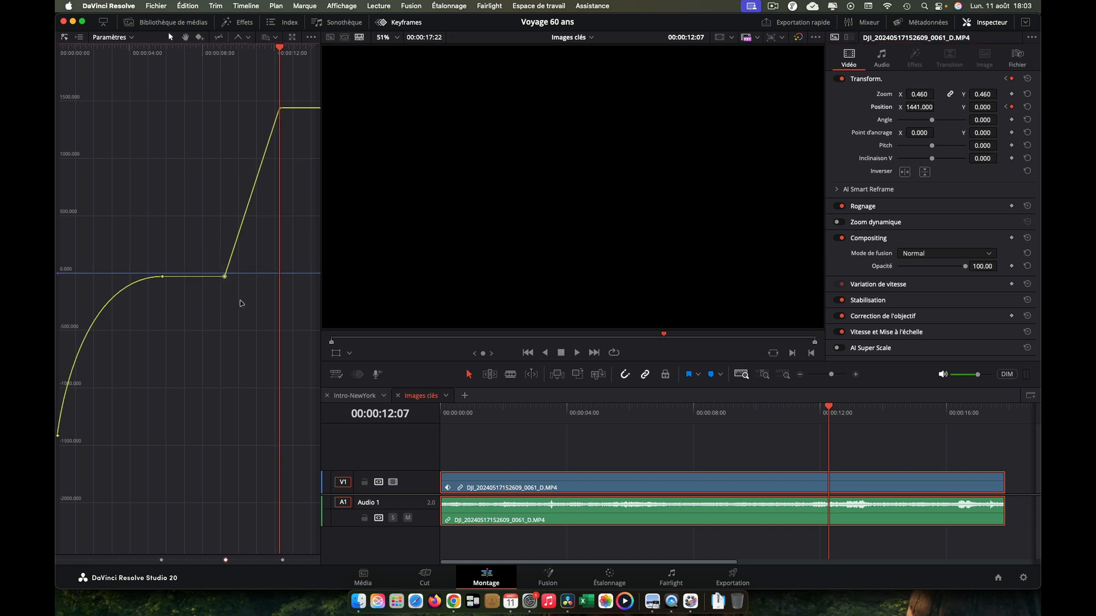
{"action": "left_click", "coordinate": [248, 38]}
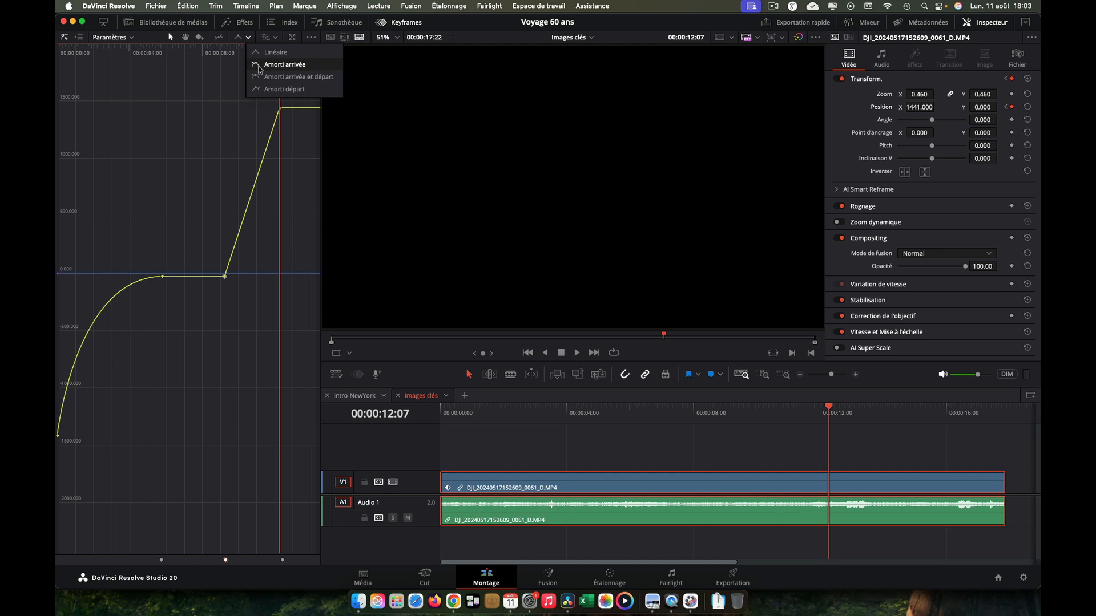
{"action": "left_click", "coordinate": [259, 77]}
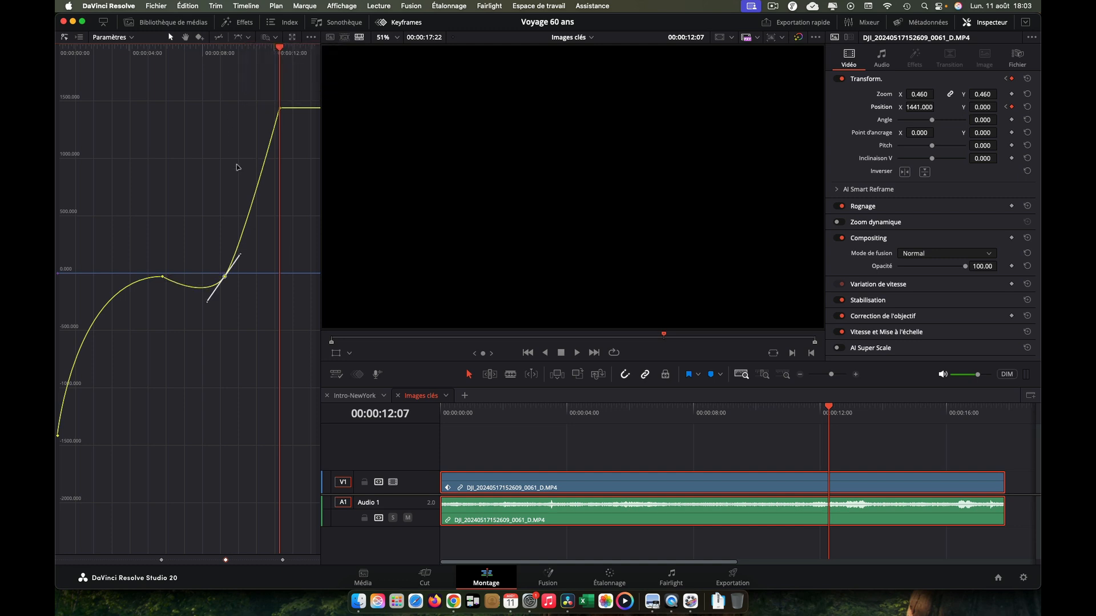
{"action": "left_click_drag", "start_coordinate": [207, 302], "coordinate": [196, 278]}
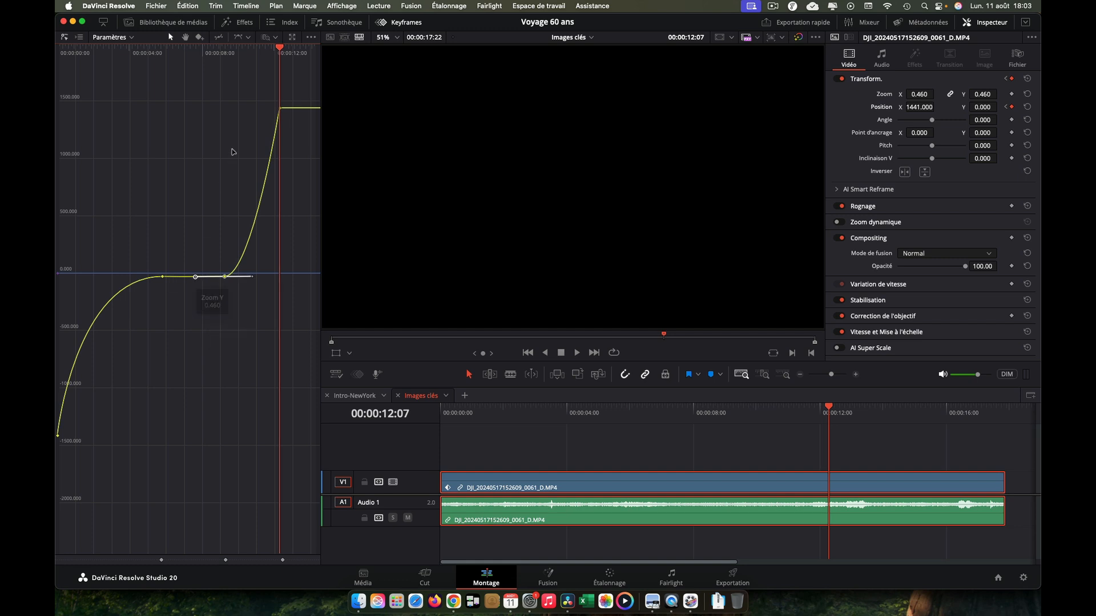
Zoom out the curve's time scale, and detach the keyframe editor into a floating window that is repositioned and enlarged.
{"action": "left_click", "coordinate": [276, 37]}
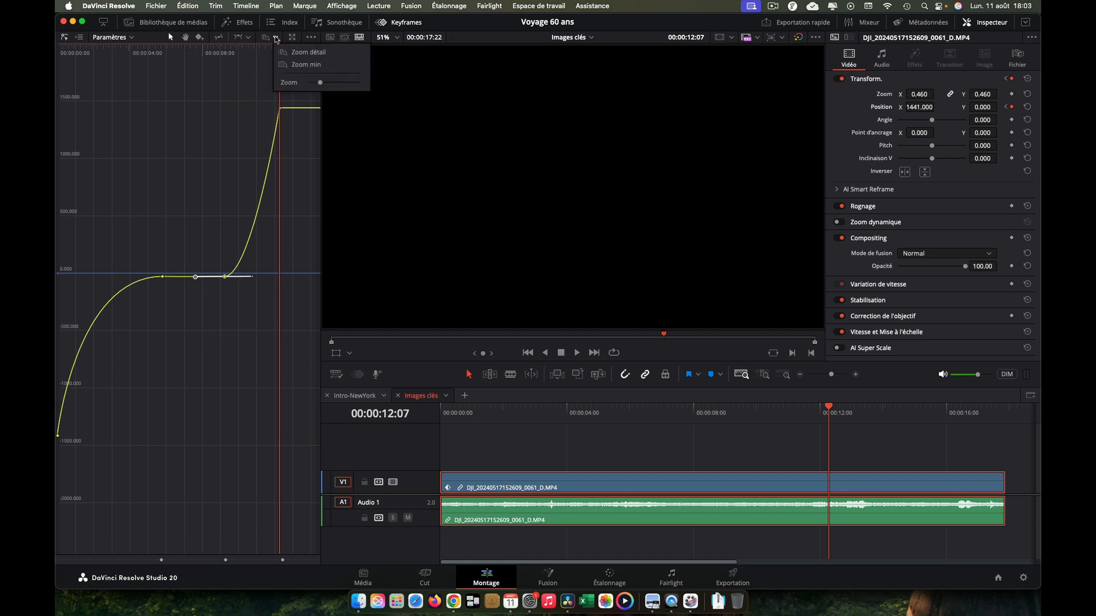
{"action": "left_click_drag", "start_coordinate": [319, 82], "coordinate": [308, 85]}
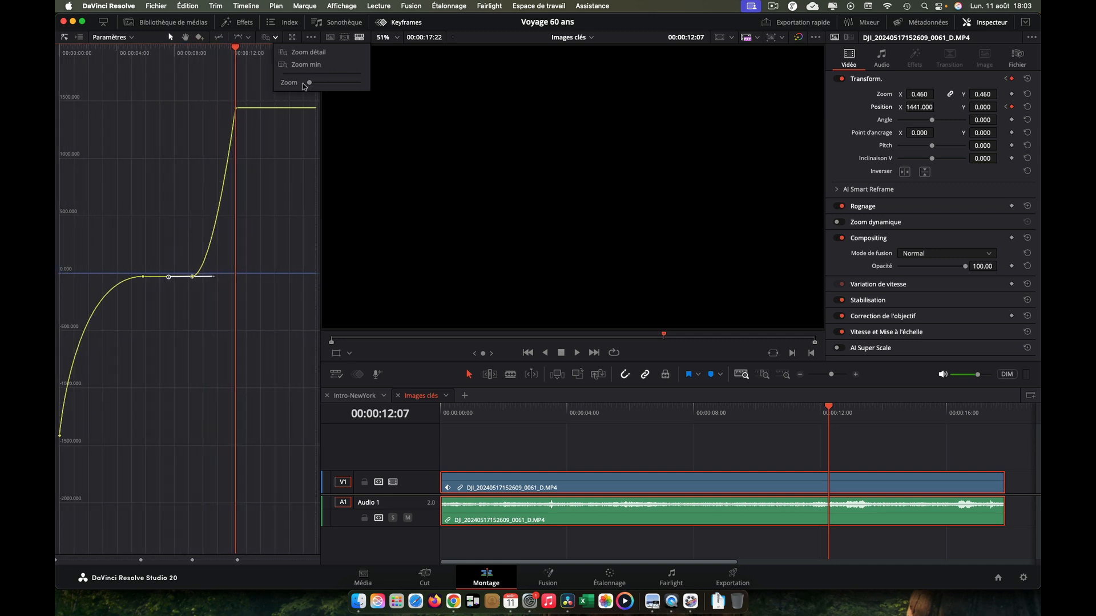
{"action": "left_click", "coordinate": [293, 38]}
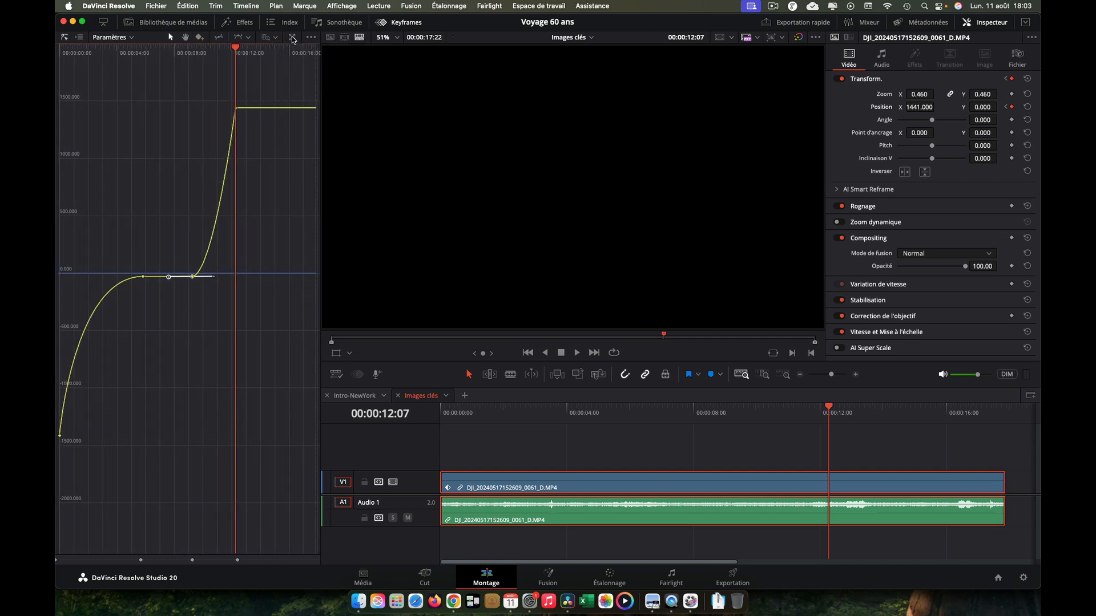
{"action": "left_click", "coordinate": [293, 38]}
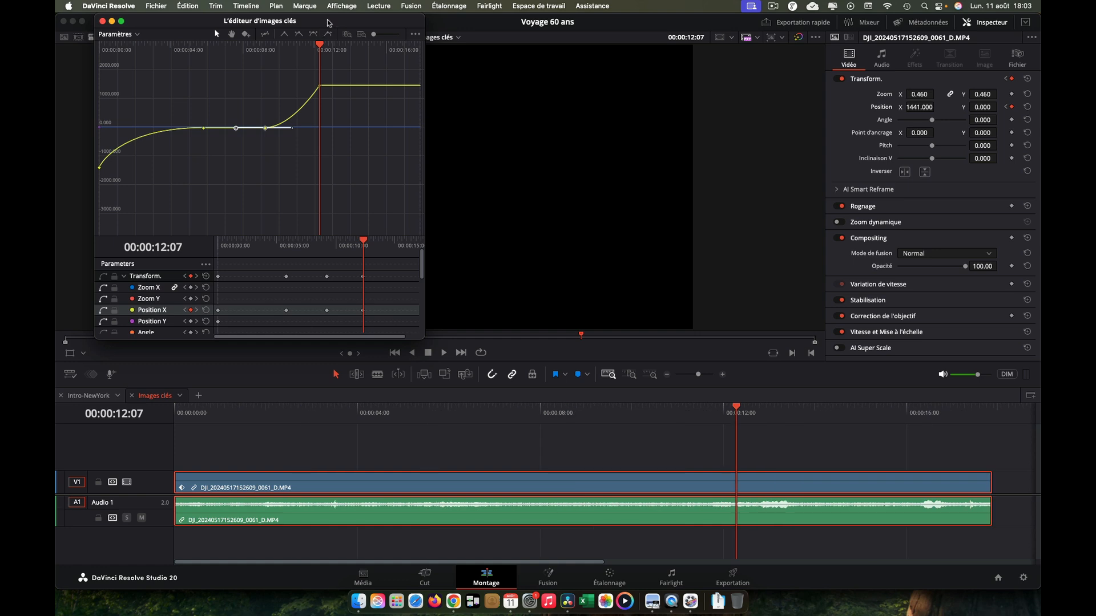
{"action": "left_click_drag", "start_coordinate": [335, 38], "coordinate": [390, 70]}
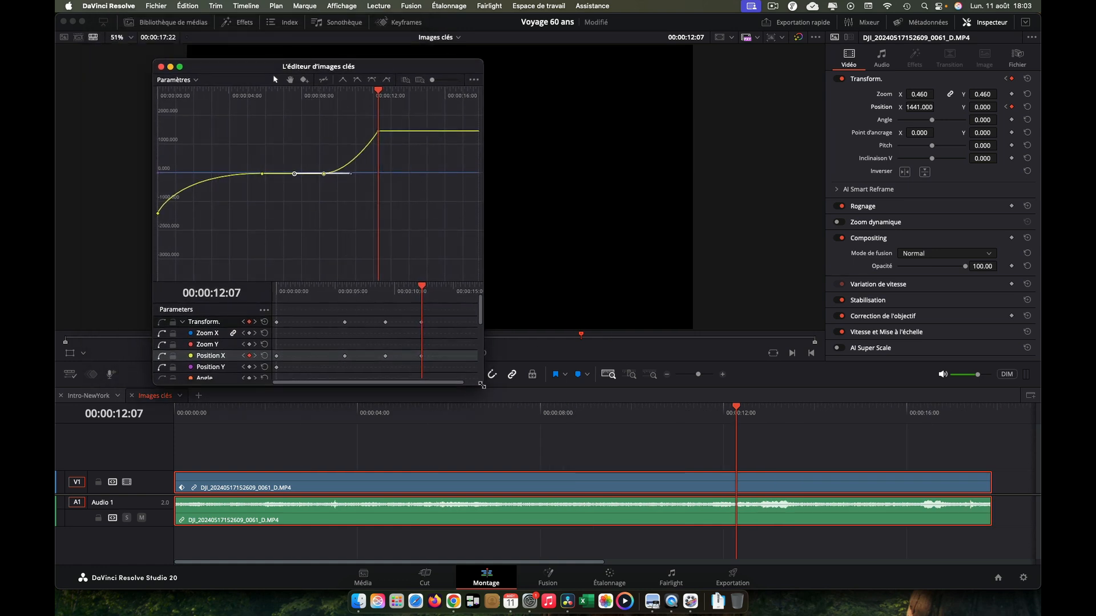
{"action": "left_click_drag", "start_coordinate": [482, 385], "coordinate": [537, 411]}
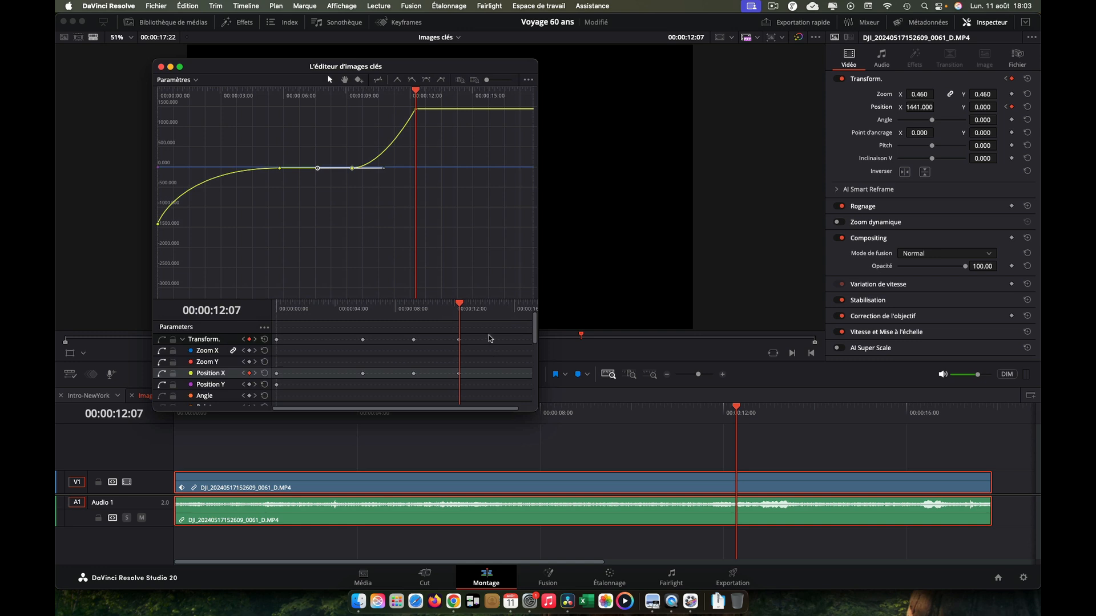
{"action": "left_click_drag", "start_coordinate": [489, 339], "coordinate": [434, 377]}
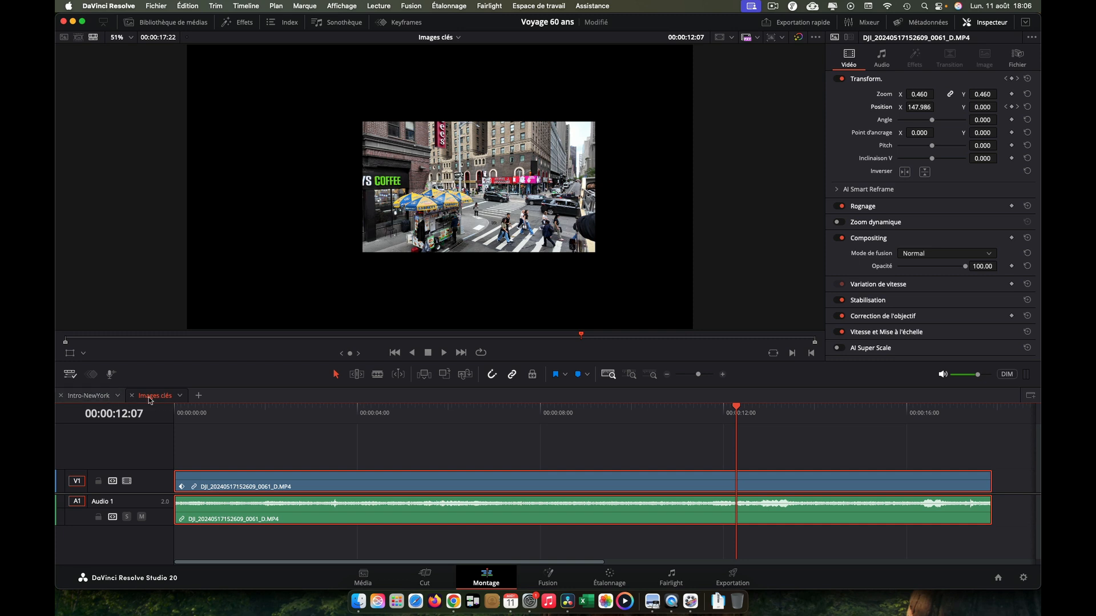
Turn off the stacked timelines display and show the clip's keyframe lanes beneath the timeline tracks.
{"action": "left_click", "coordinate": [70, 375]}
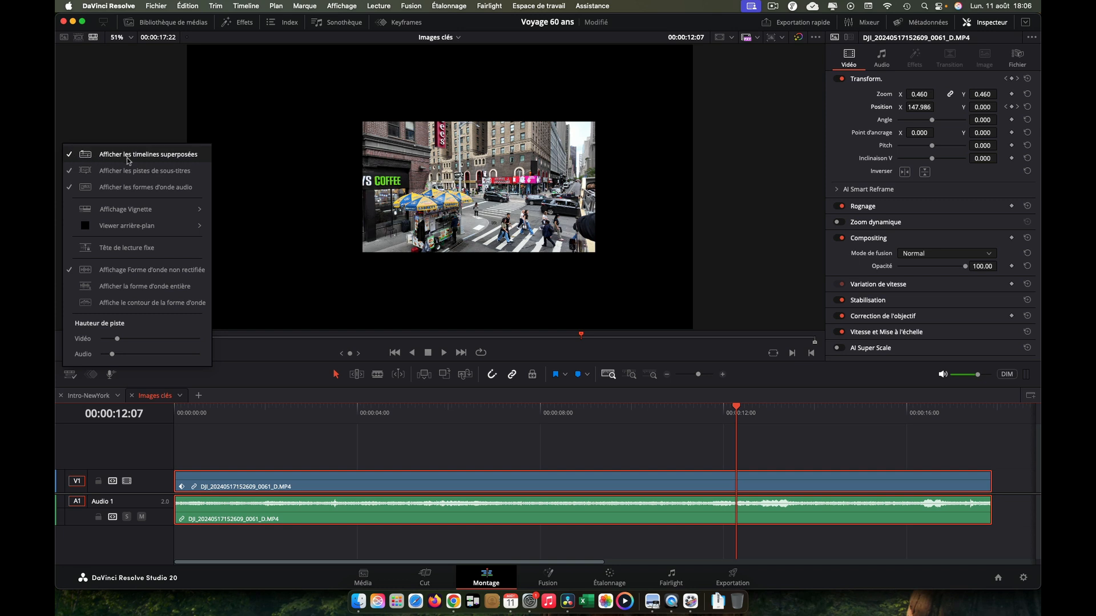
{"action": "left_click", "coordinate": [84, 157]}
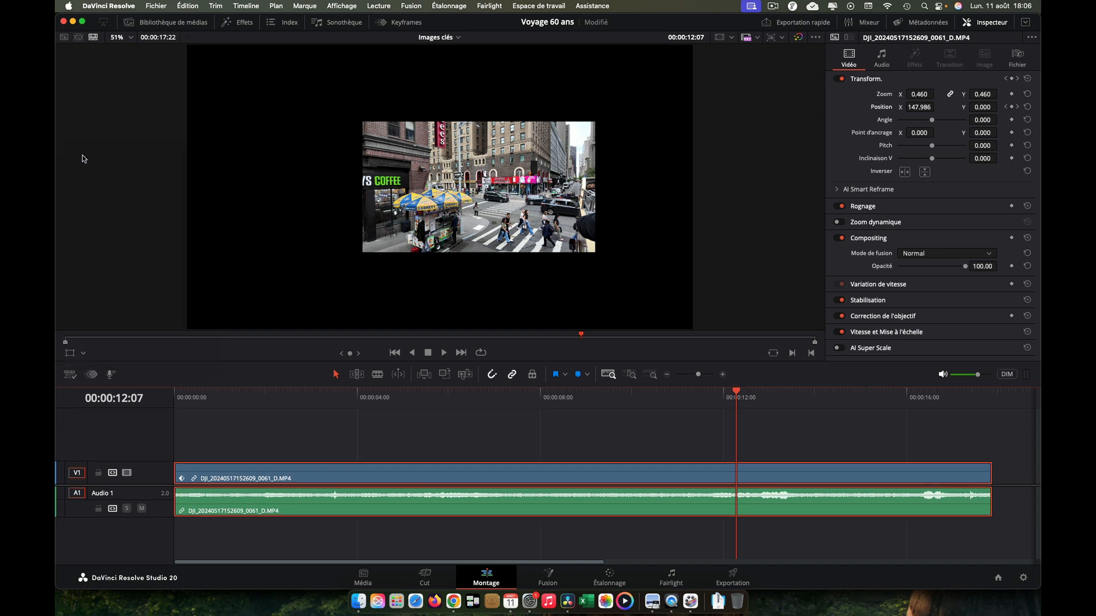
{"action": "left_click", "coordinate": [92, 375]}
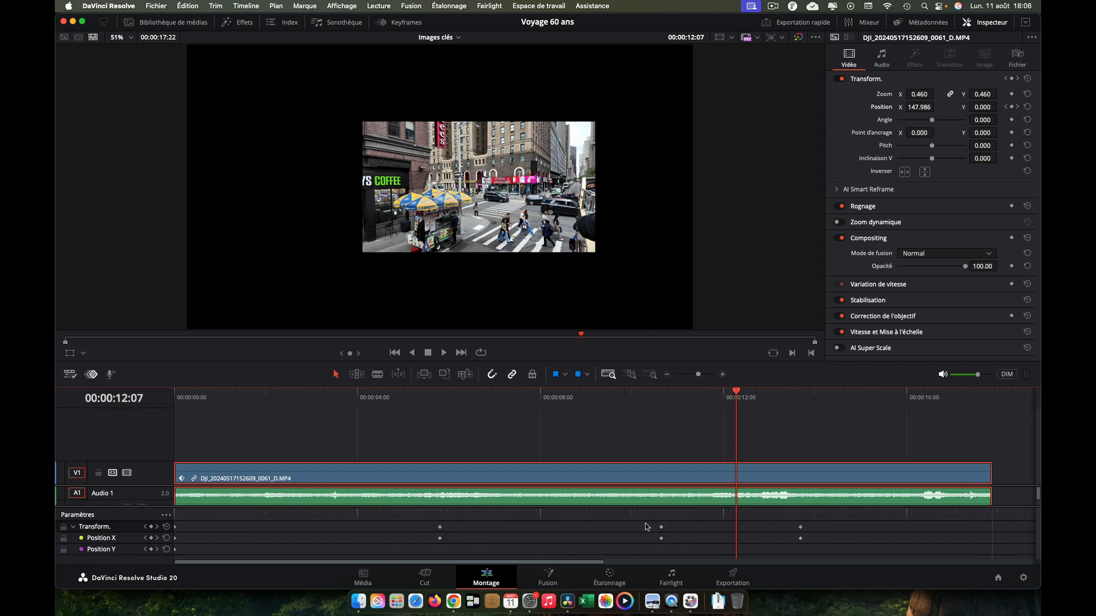
Shift the clip's last two keyframes slightly earlier together in the timeline lanes, and check the keyframe editor's parameter groups.
{"action": "left_click_drag", "start_coordinate": [646, 524], "coordinate": [815, 557]}
{"action": "left_click_drag", "start_coordinate": [662, 538], "coordinate": [630, 535]}
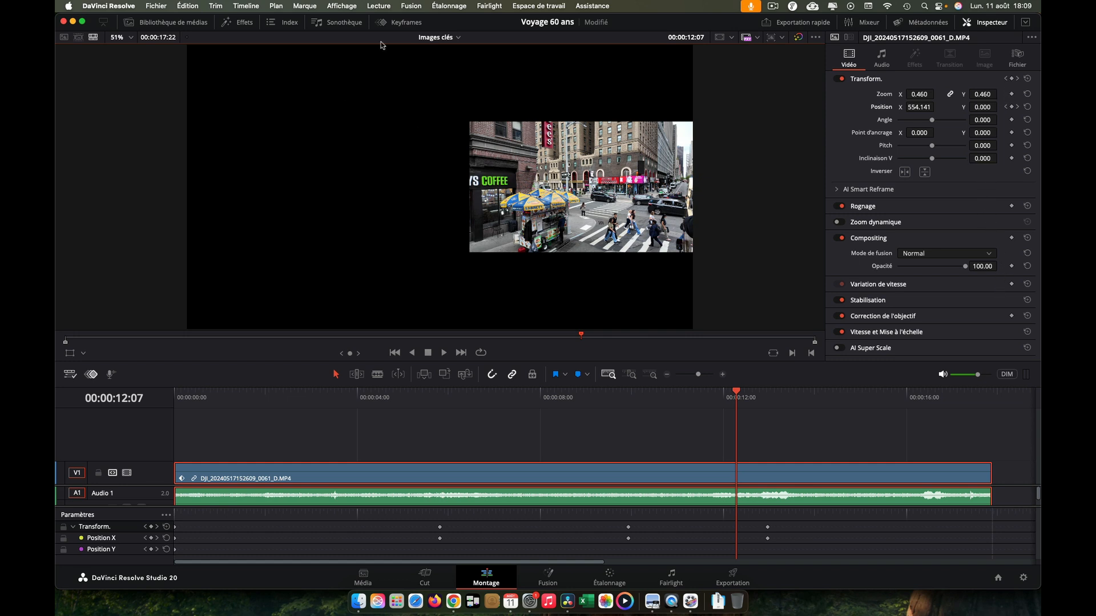
{"action": "left_click", "coordinate": [388, 23]}
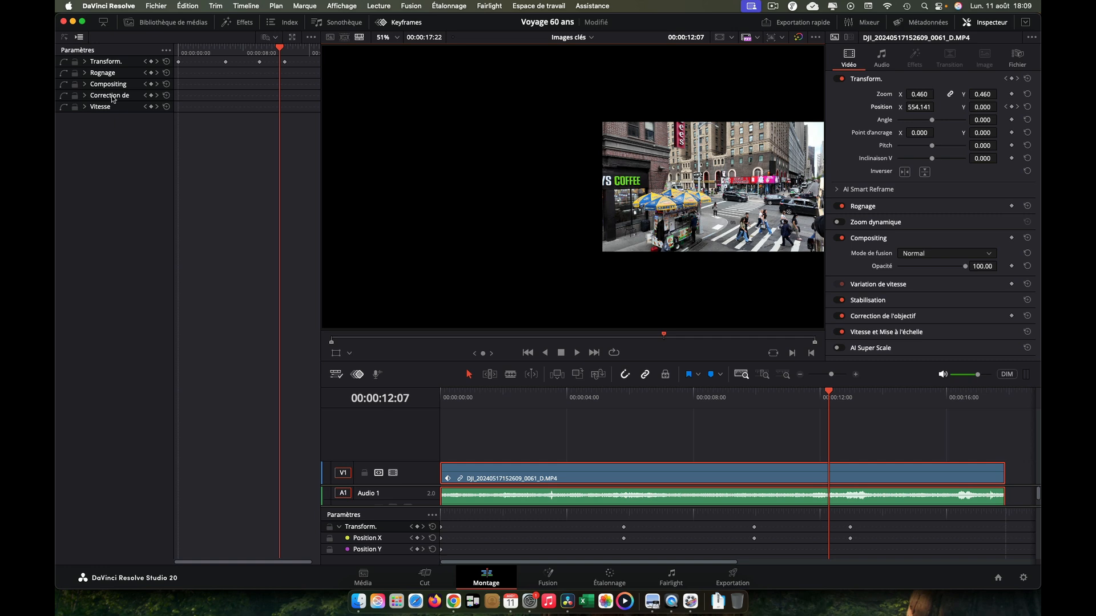
{"action": "left_click", "coordinate": [403, 23]}
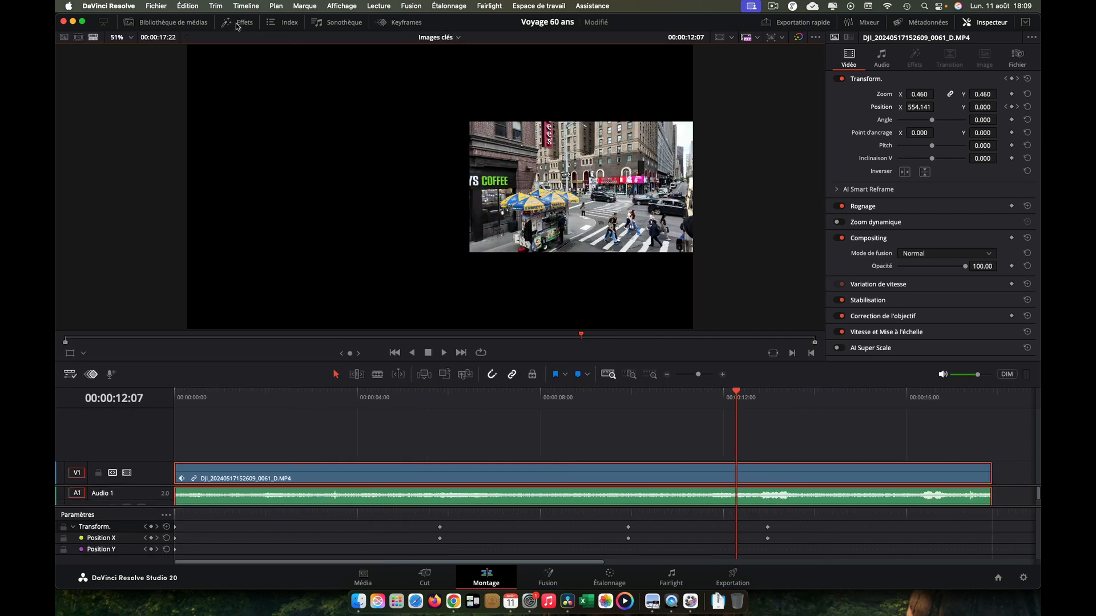
Add a Text+ title on track V2 above the middle of the video clip.
{"action": "left_click", "coordinate": [237, 22]}
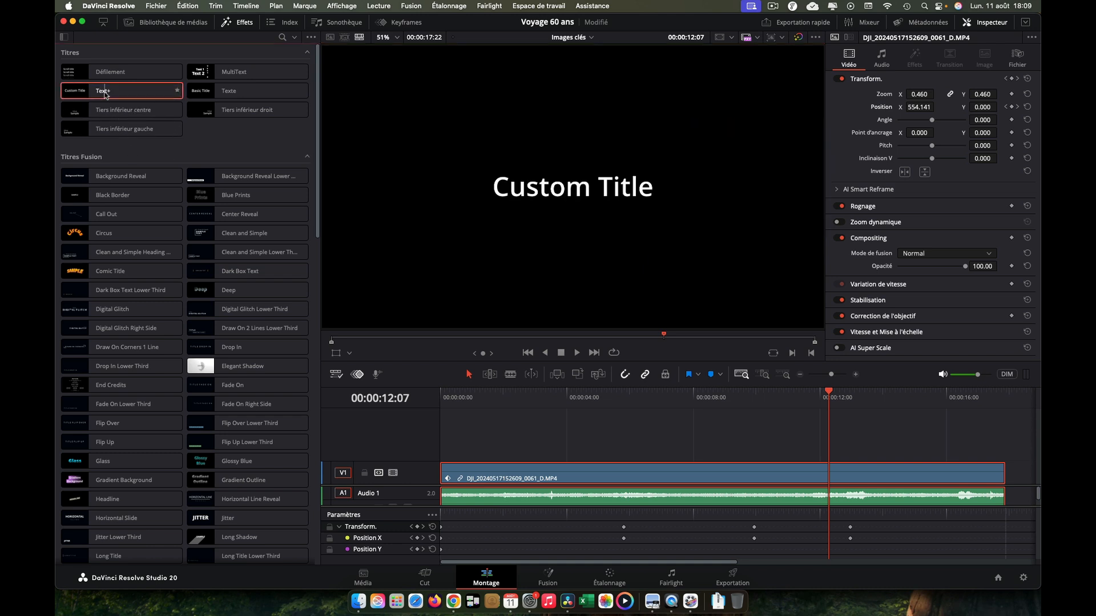
{"action": "left_click_drag", "start_coordinate": [105, 92], "coordinate": [657, 455]}
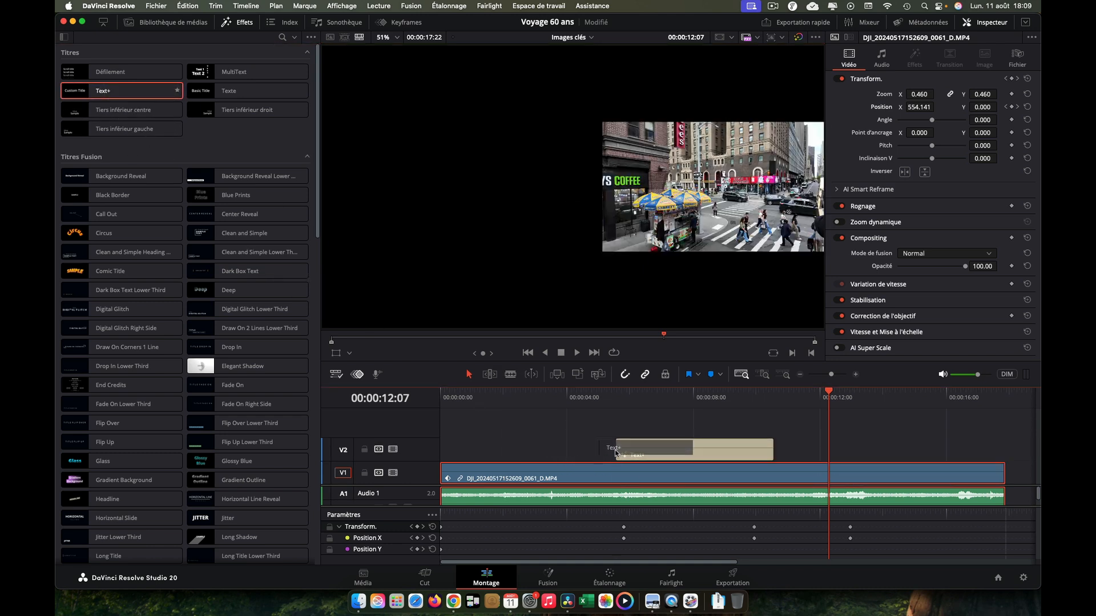
{"action": "left_click", "coordinate": [243, 23]}
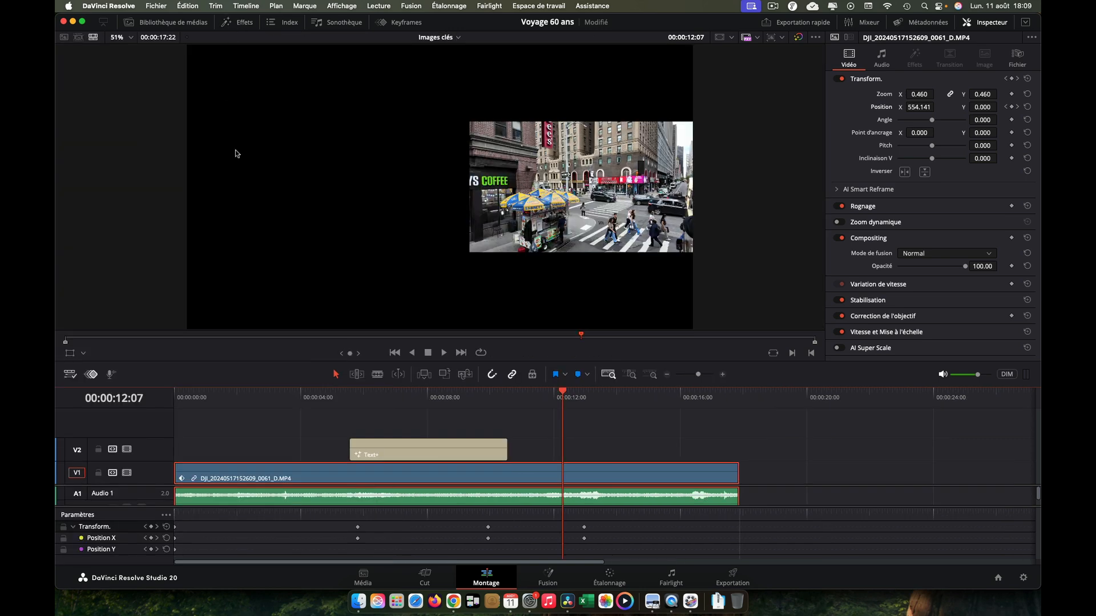
Select the Text+ title, go to 00:00:07:23, and examine which of its parameters the keyframe editor offers.
{"action": "left_click", "coordinate": [465, 458]}
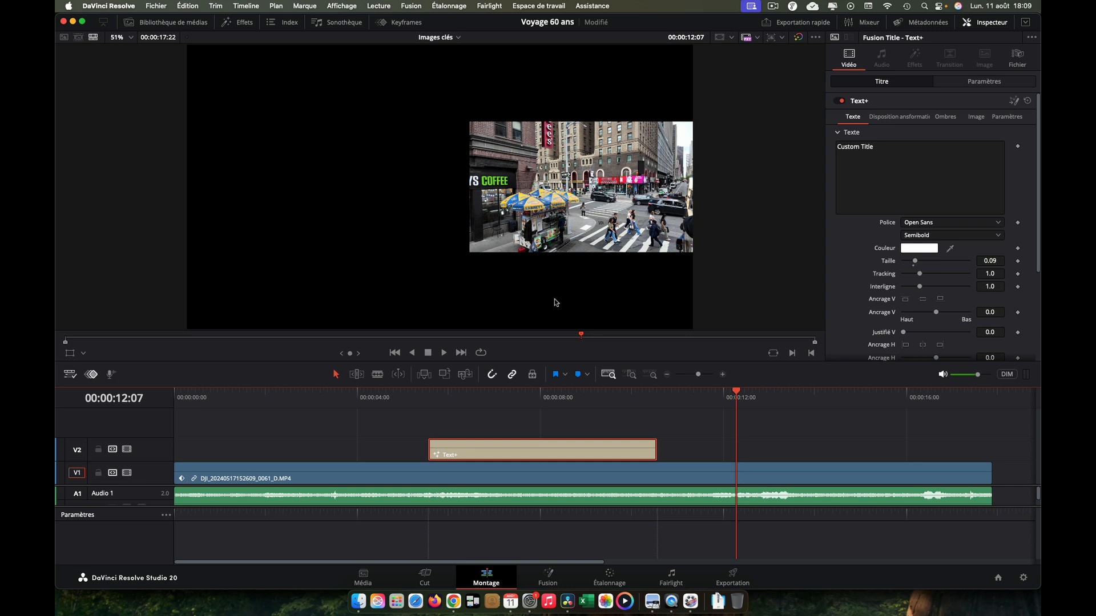
{"action": "left_click", "coordinate": [537, 405]}
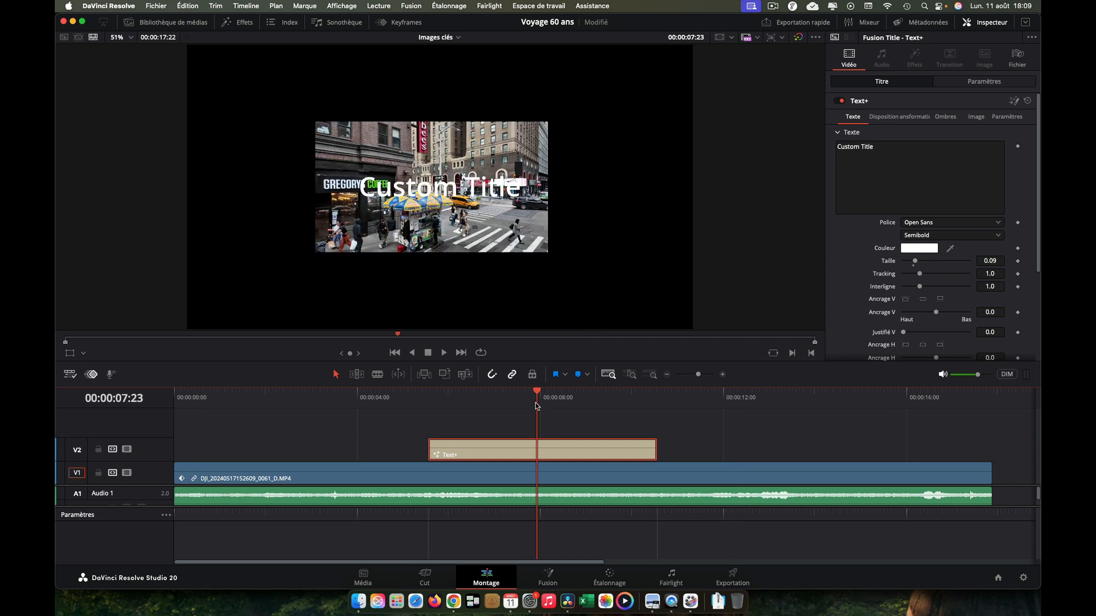
{"action": "left_click", "coordinate": [398, 24]}
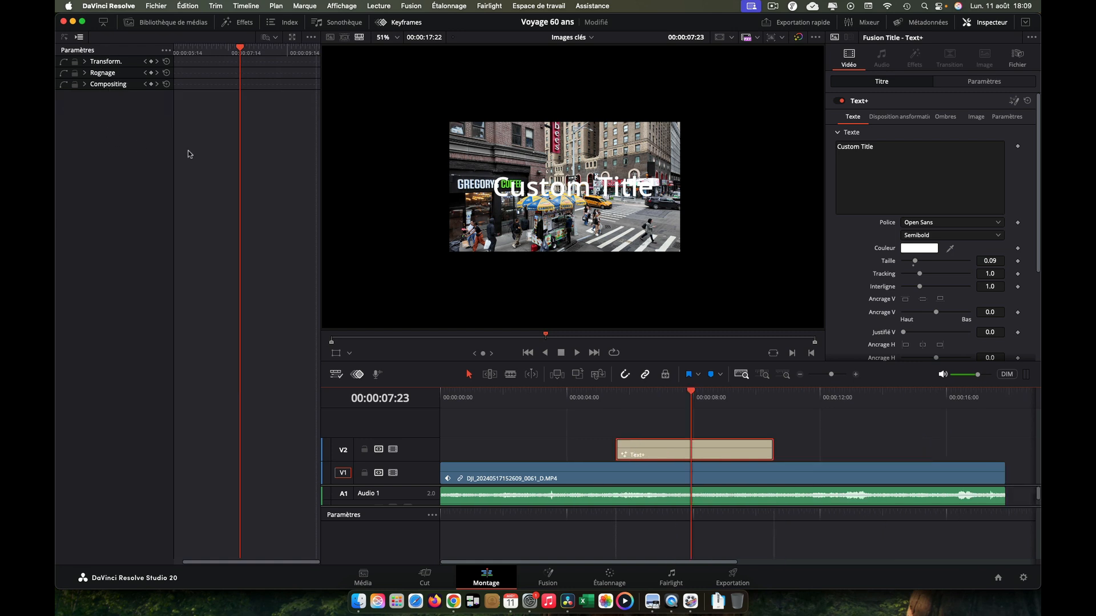
{"action": "left_click", "coordinate": [381, 22]}
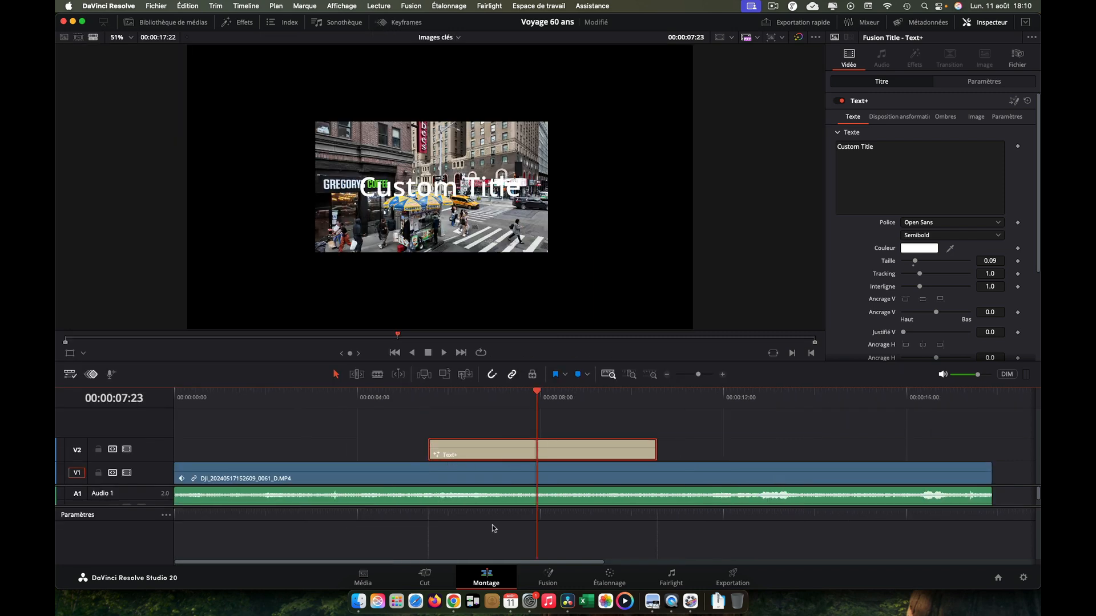
Open the Text+ title in Fusion and set a Taille keyframe on the Template node at frame 27.
{"action": "left_click", "coordinate": [548, 575]}
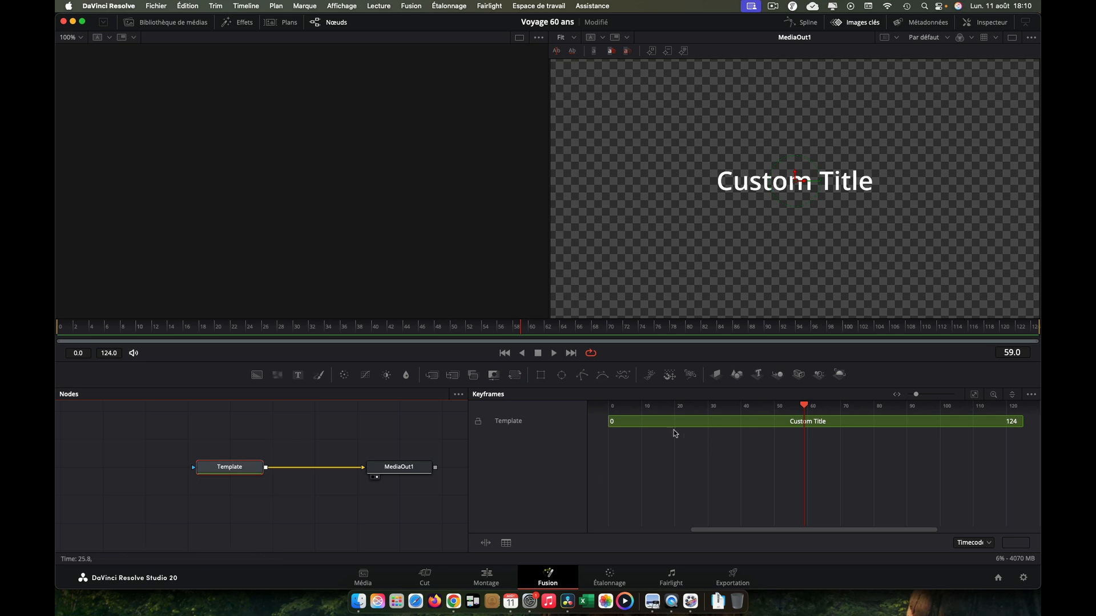
{"action": "left_click", "coordinate": [989, 24]}
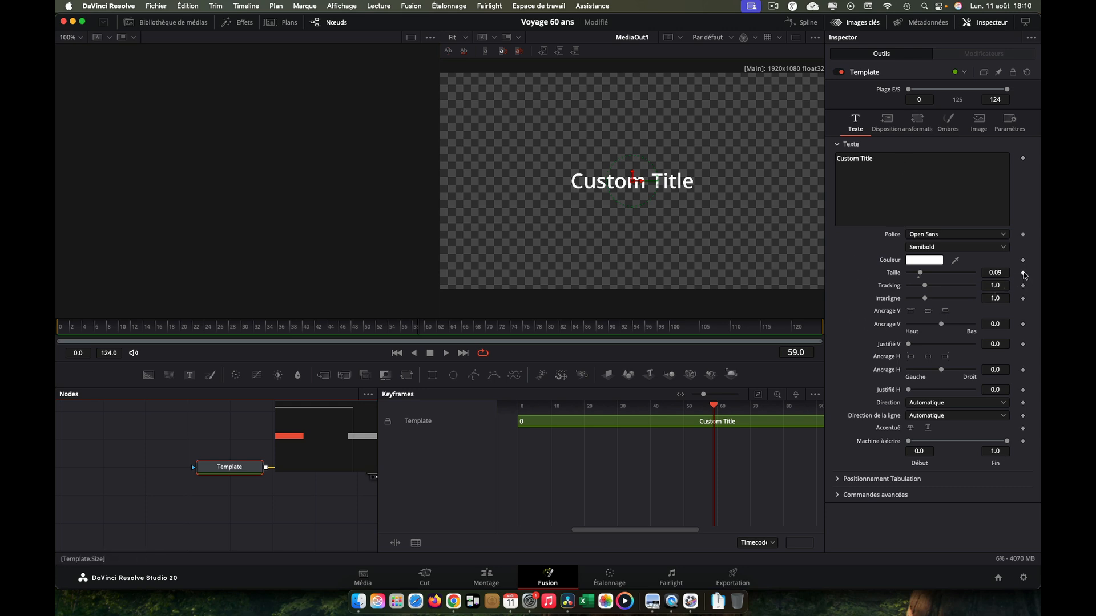
{"action": "left_click_drag", "start_coordinate": [713, 405], "coordinate": [611, 408]}
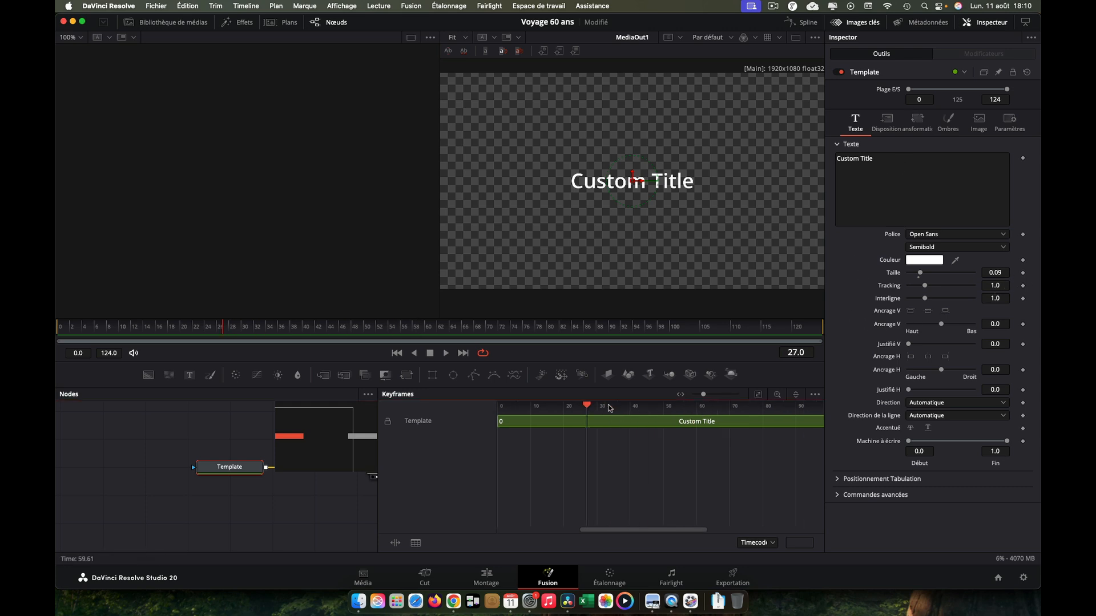
{"action": "left_click", "coordinate": [1023, 273]}
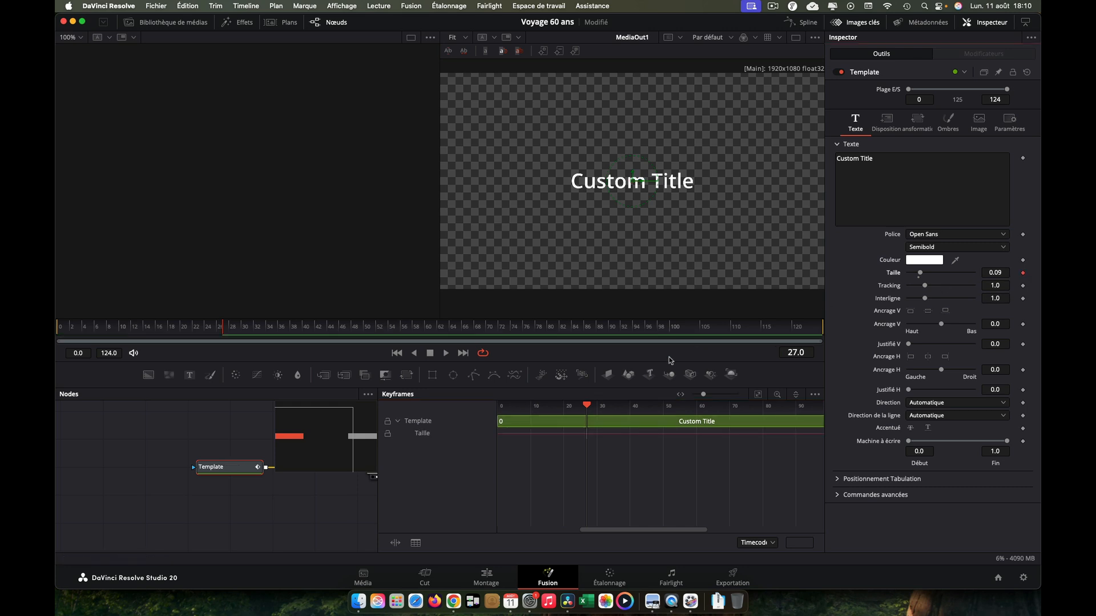
Set the title's Taille to 0.1018 at frame 62 and scrub back through the growth animation.
{"action": "left_click_drag", "start_coordinate": [587, 408], "coordinate": [661, 406]}
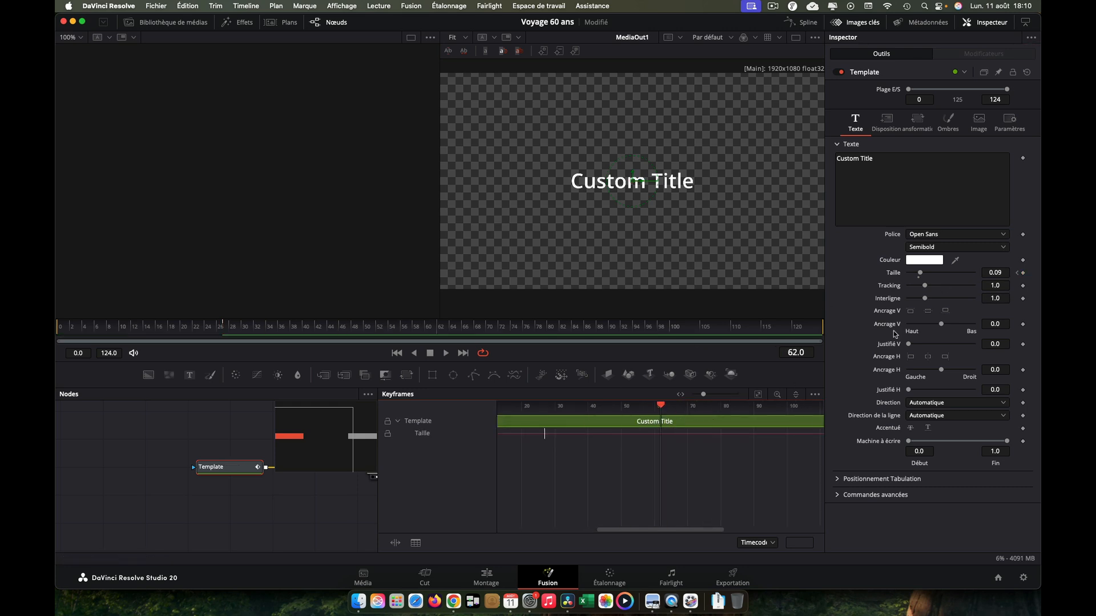
{"action": "left_click_drag", "start_coordinate": [992, 273], "coordinate": [1019, 273]}
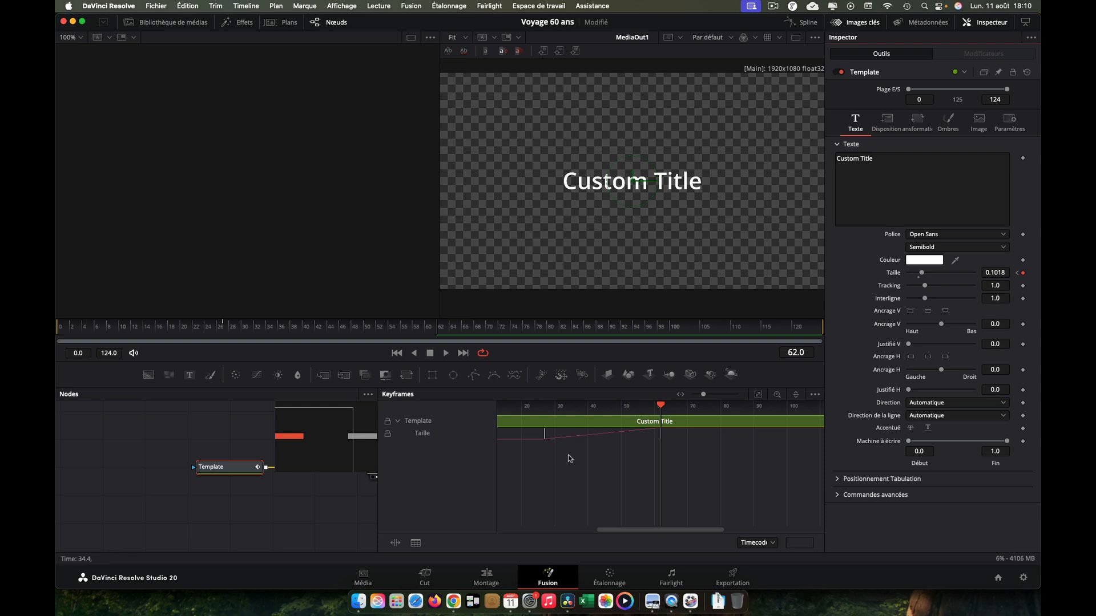
{"action": "left_click_drag", "start_coordinate": [660, 406], "coordinate": [529, 407]}
{"action": "left_click_drag", "start_coordinate": [720, 435], "coordinate": [584, 446]}
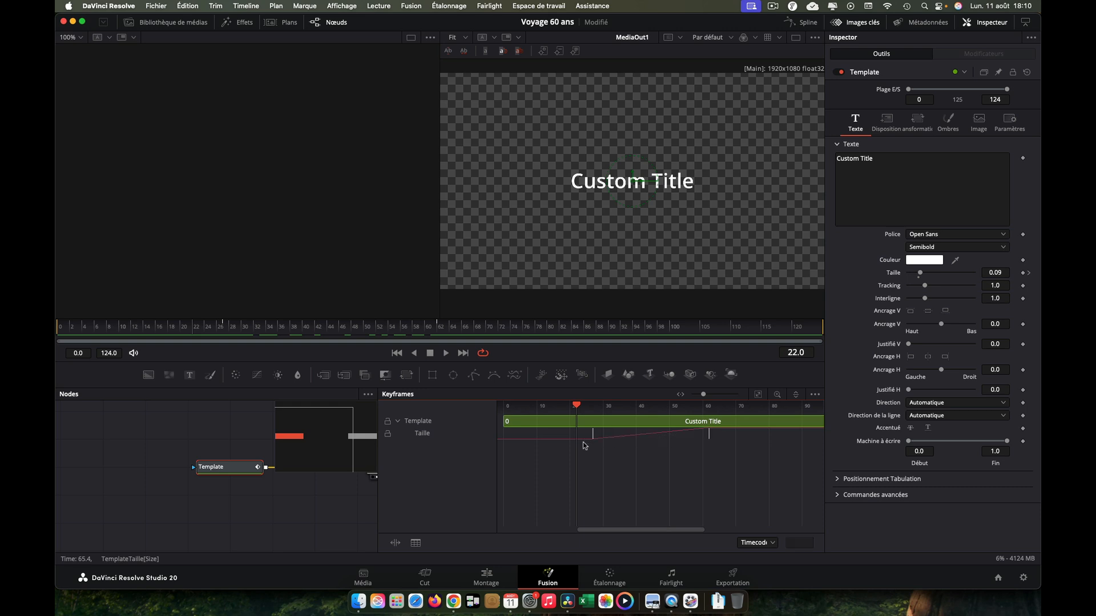
Replace the Keyframes editor with the Spline editor and display the Template's Taille curve fitted to the graph.
{"action": "left_click", "coordinate": [811, 26]}
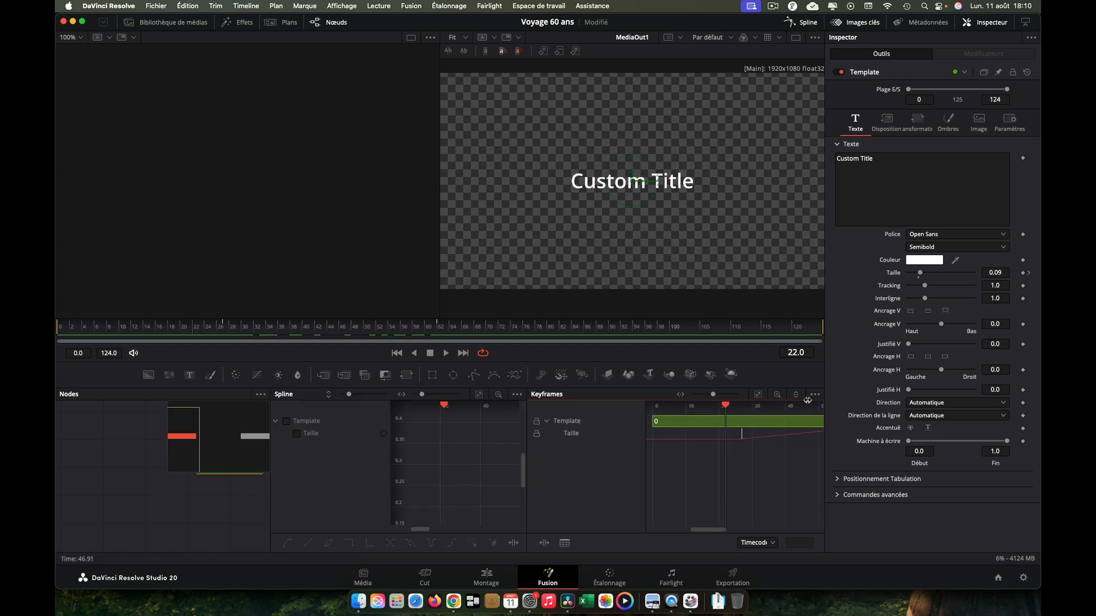
{"action": "left_click", "coordinate": [862, 24]}
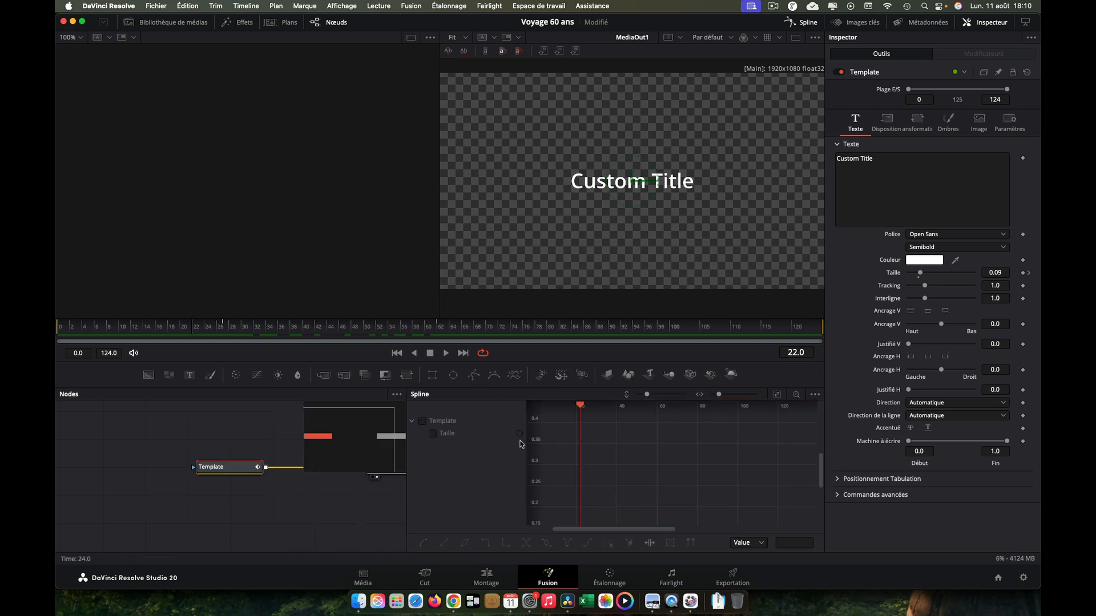
{"action": "left_click", "coordinate": [423, 420]}
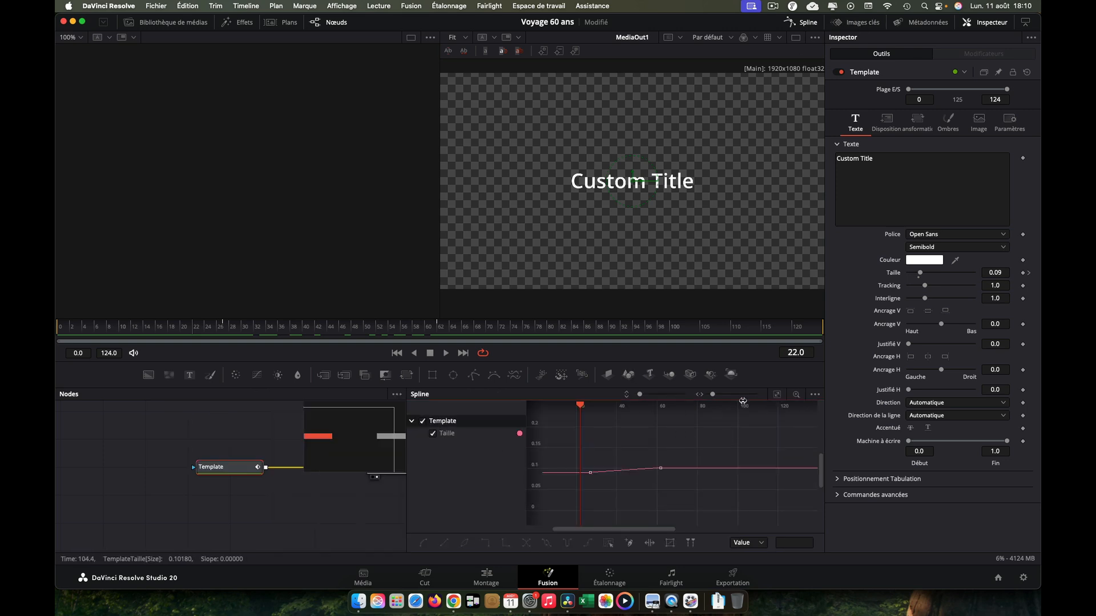
{"action": "left_click", "coordinate": [777, 395]}
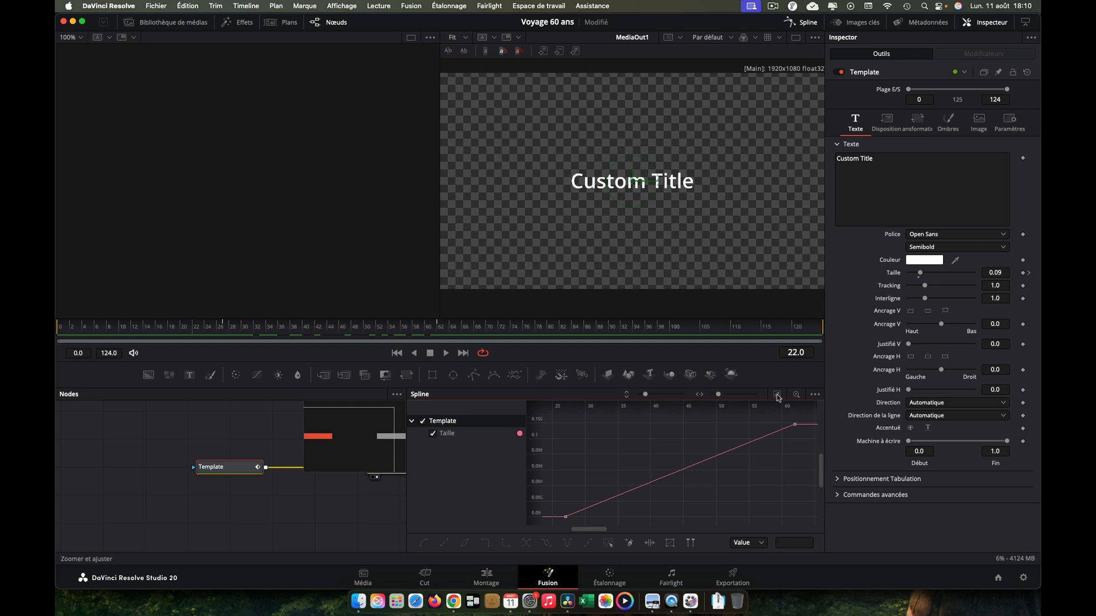
Smooth the final Taille keyframe and stretch its incoming handle horizontally back towards the first keyframe.
{"action": "left_click", "coordinate": [794, 424]}
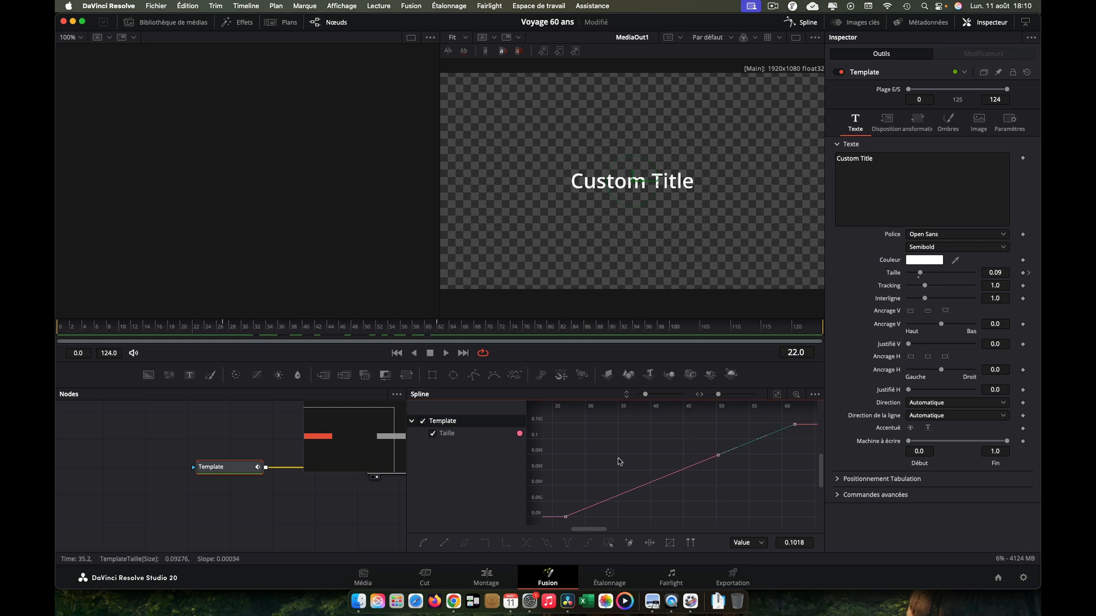
{"action": "left_click", "coordinate": [426, 543]}
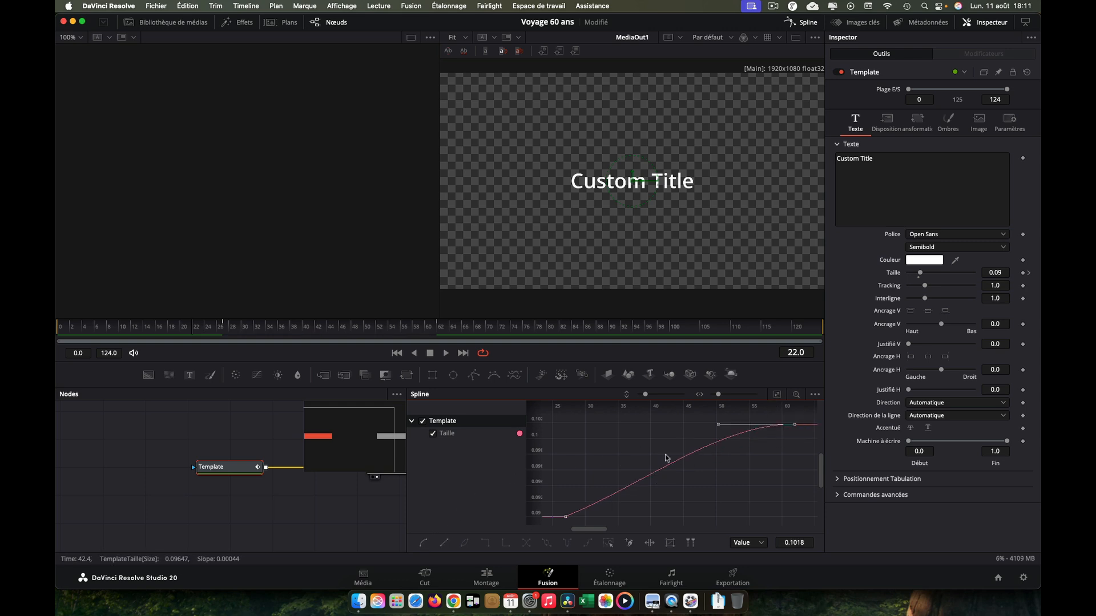
{"action": "left_click_drag", "start_coordinate": [713, 426], "coordinate": [575, 425]}
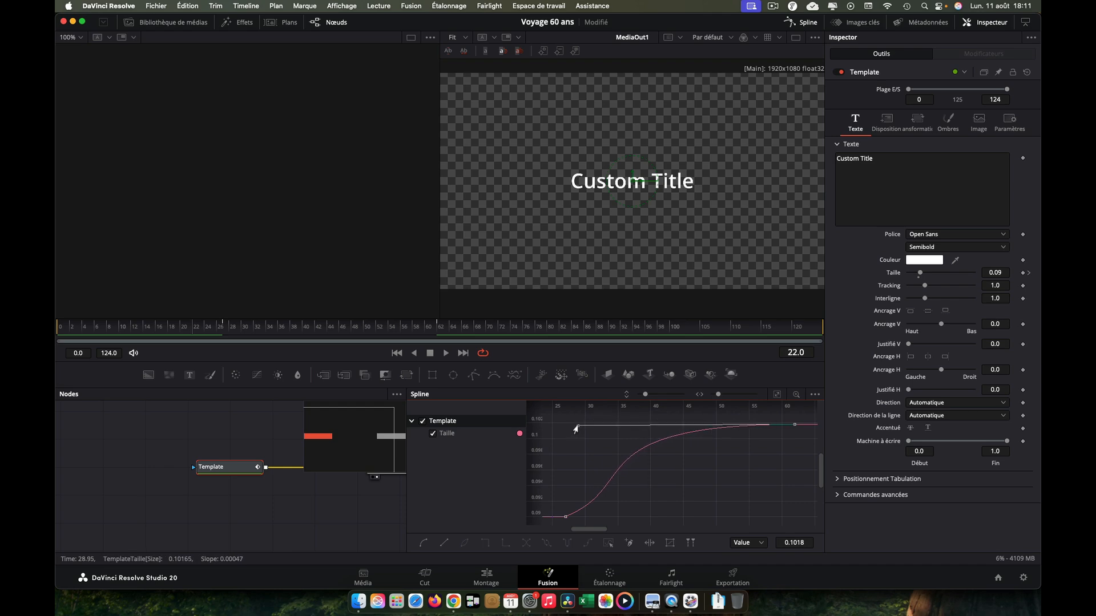